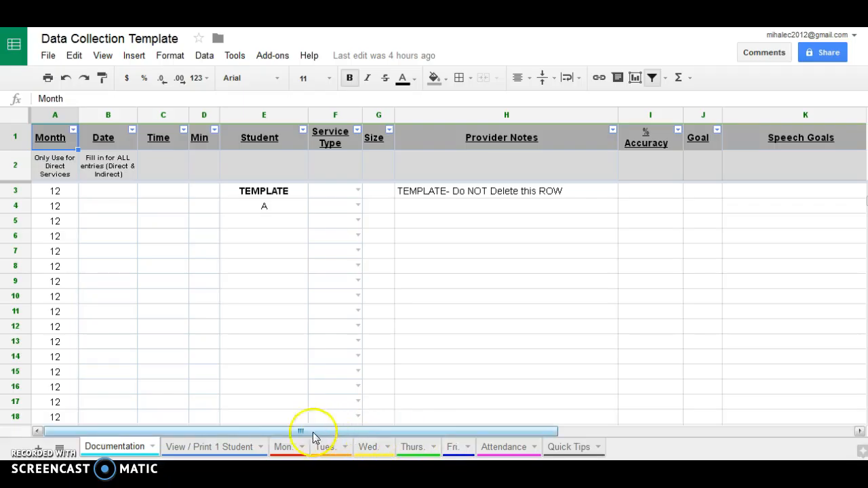
Switch from the Documentation sheet to the Mon. sheet tab.
click(288, 450)
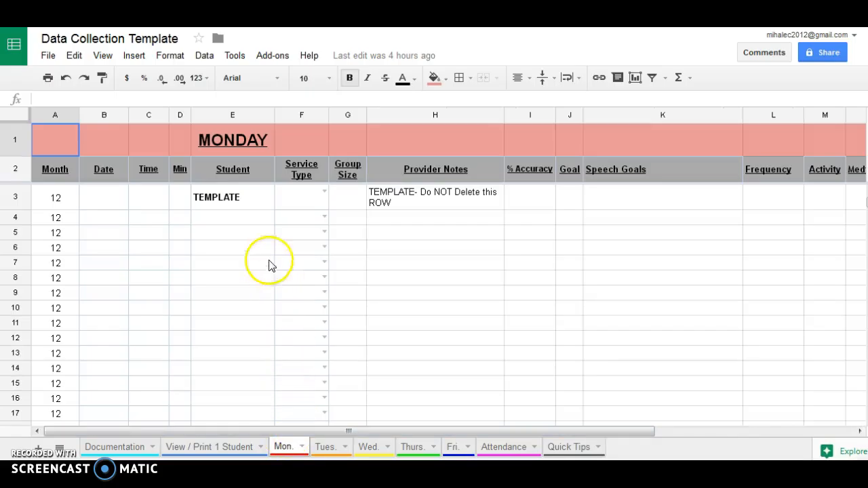
Enter one student's name in each Student cell, E4 through E7.
click(249, 220)
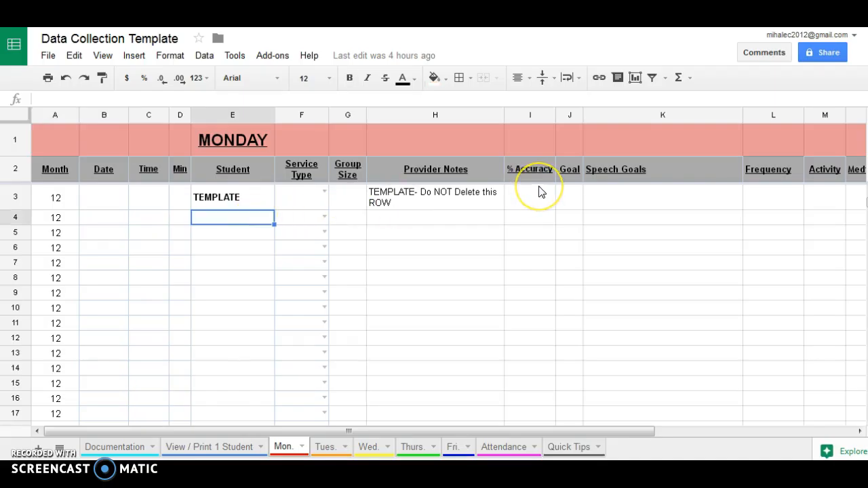
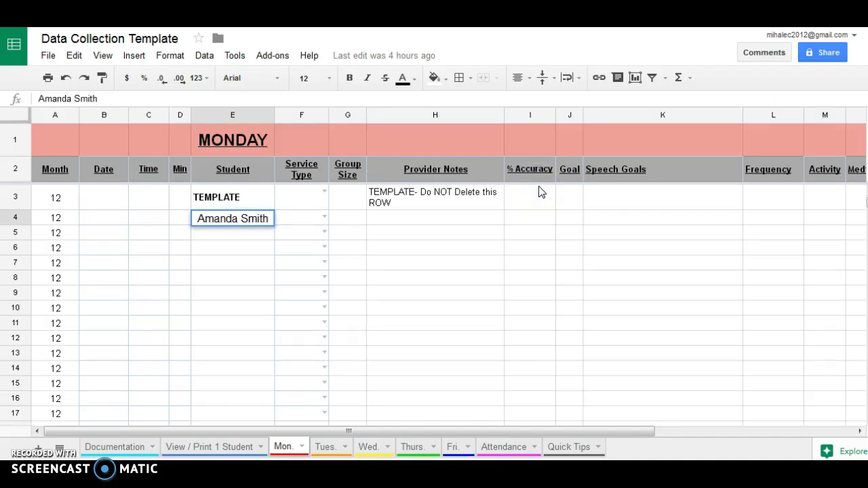
key(Return)
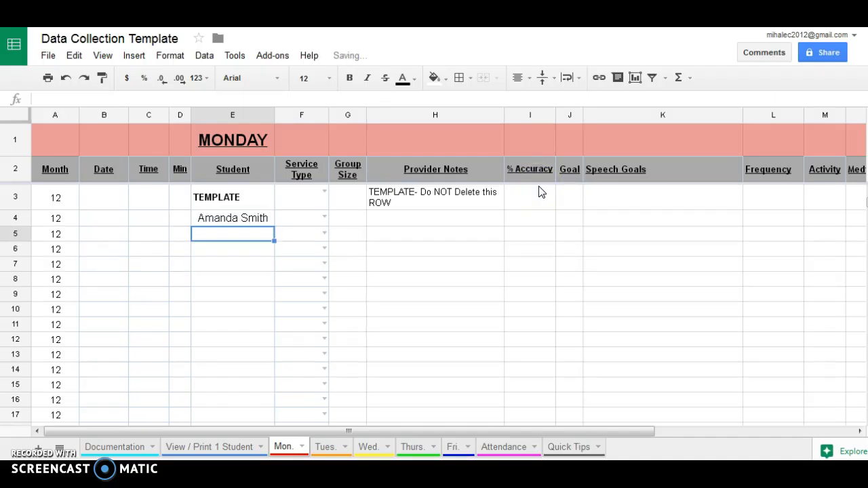
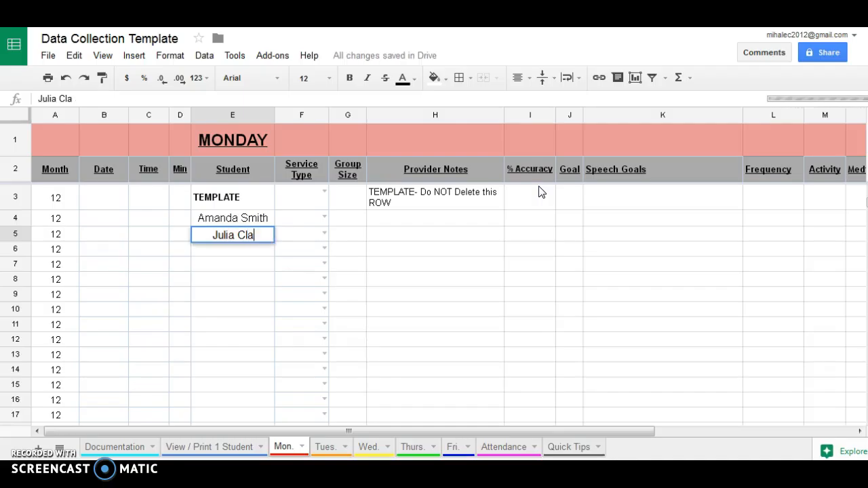
key(Return)
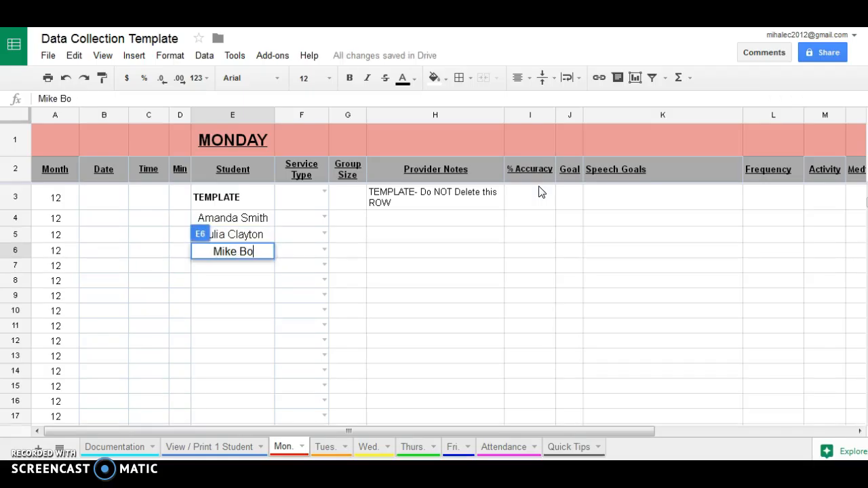
key(Return)
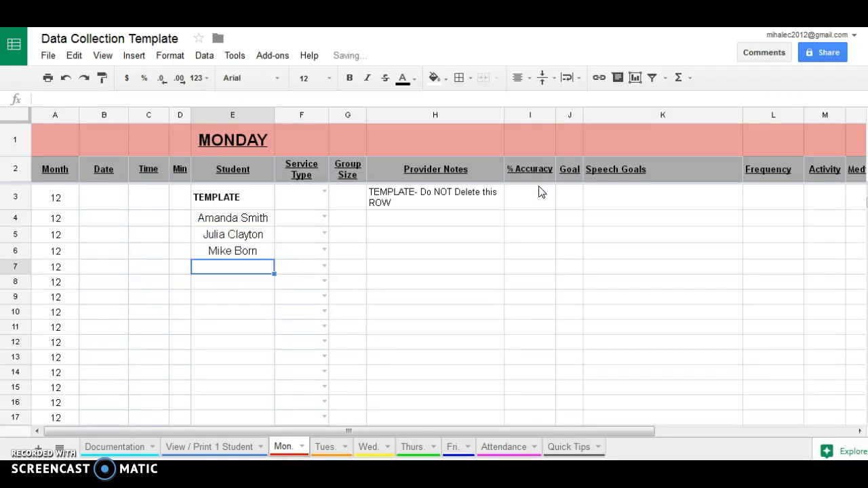
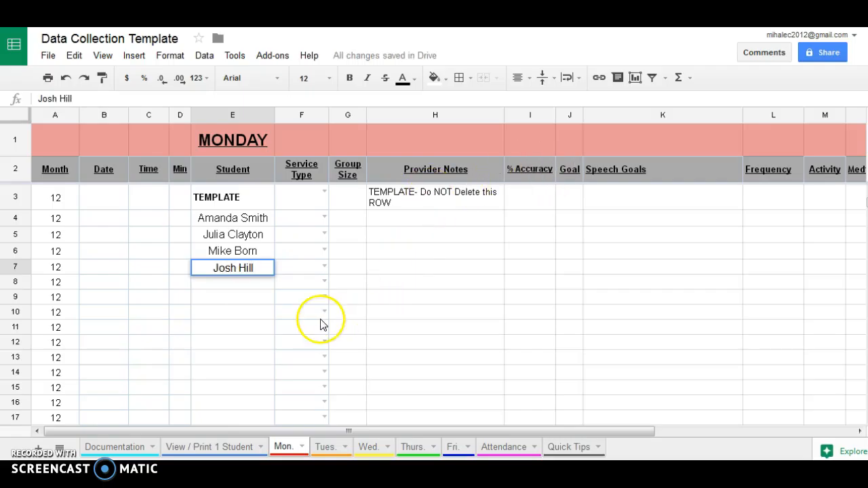
click(238, 297)
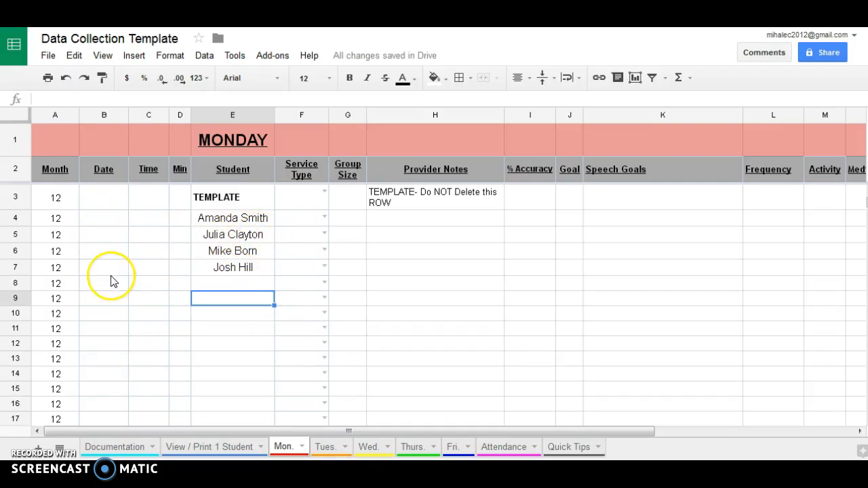
Enter 9:00 AM in C4 and copy it into C5.
click(147, 217)
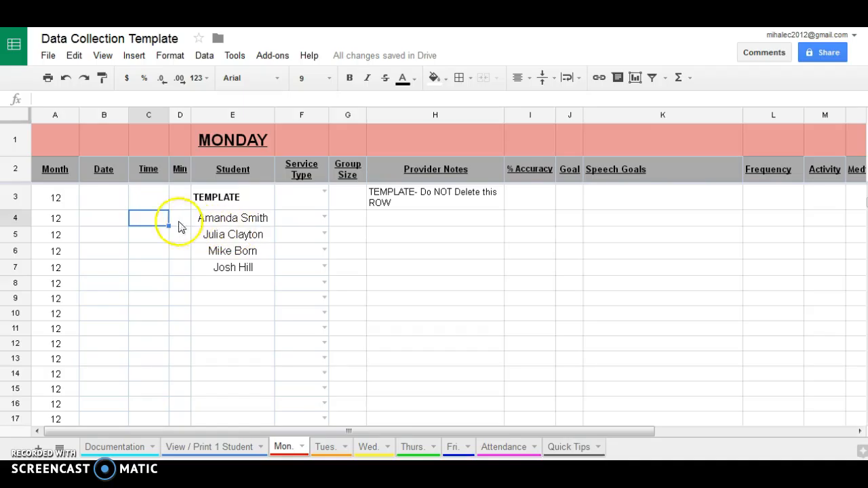
text(9:)
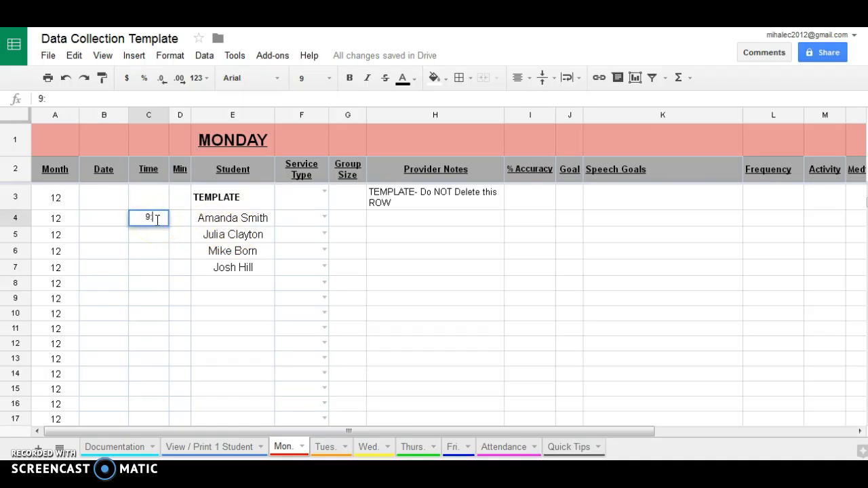
text(00 AM)
key(Return)
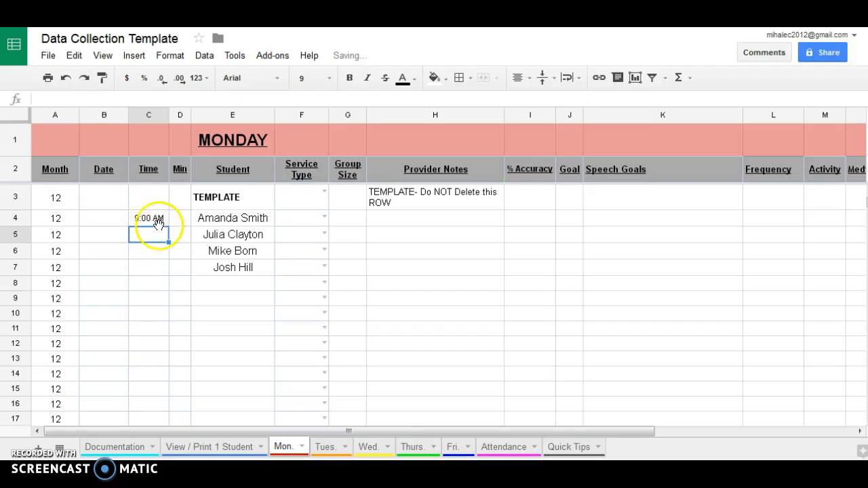
click(156, 219)
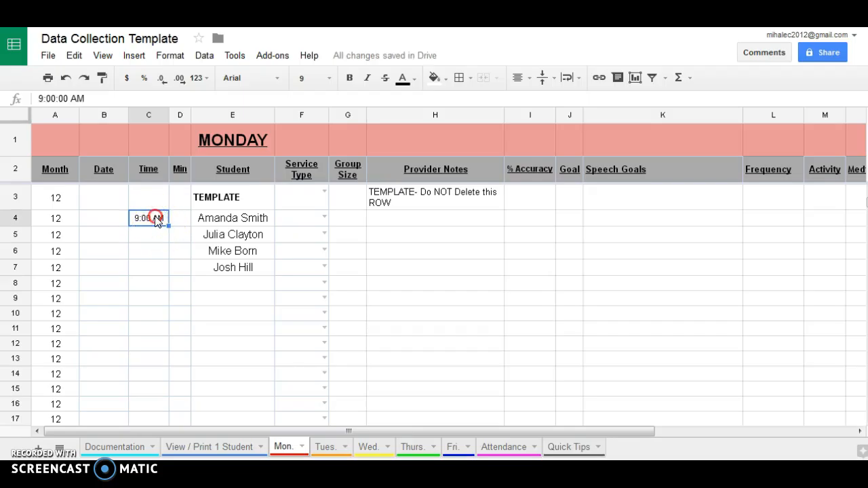
right_click(155, 218)
click(188, 251)
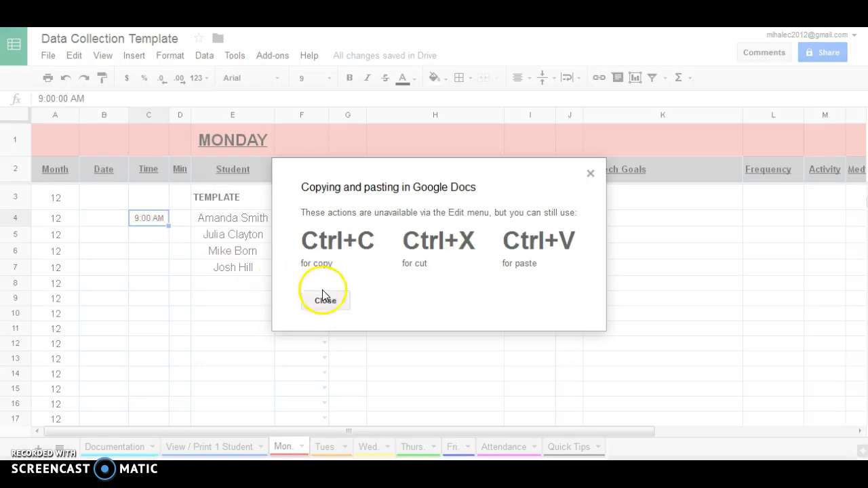
click(335, 305)
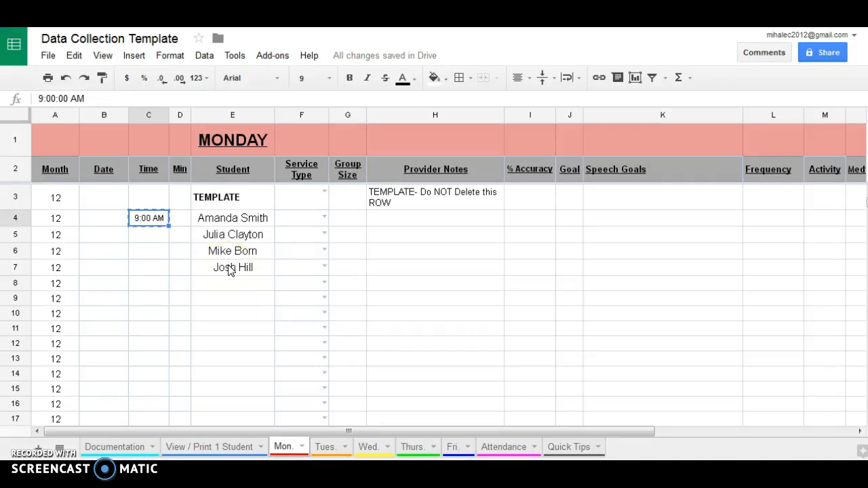
click(146, 234)
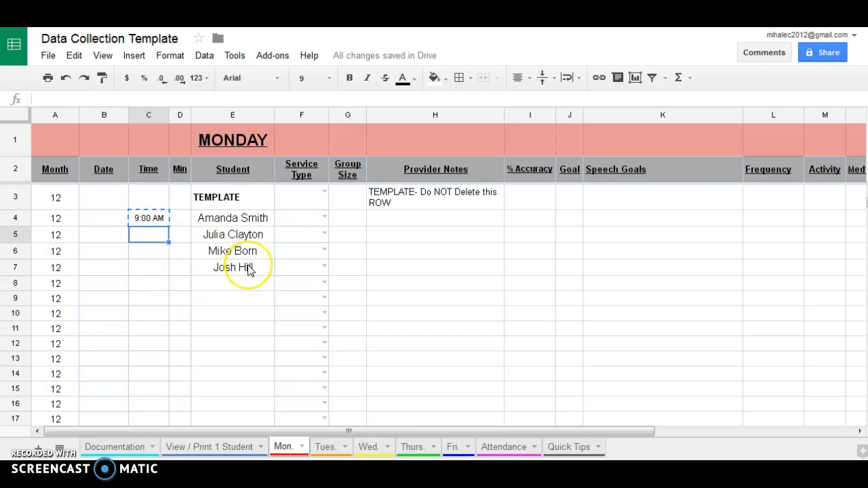
key(ctrl+v)
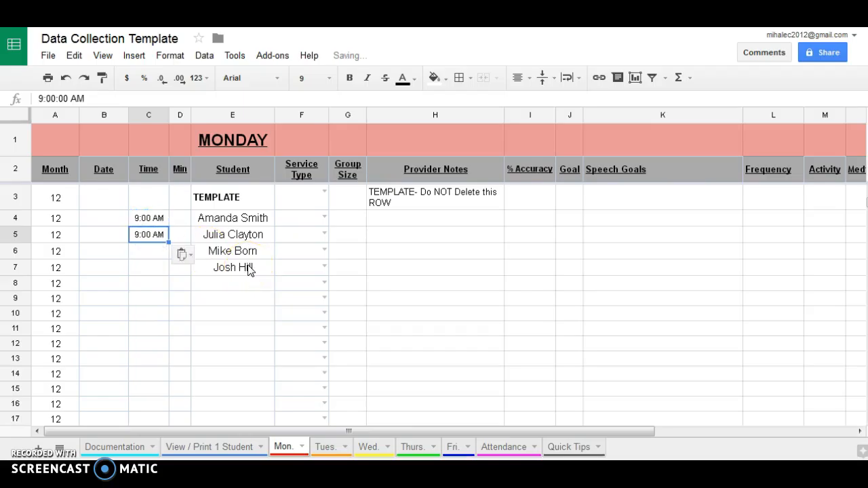
Enter session times 10:00 AM in C6 and 10:30 AM in C7.
click(144, 251)
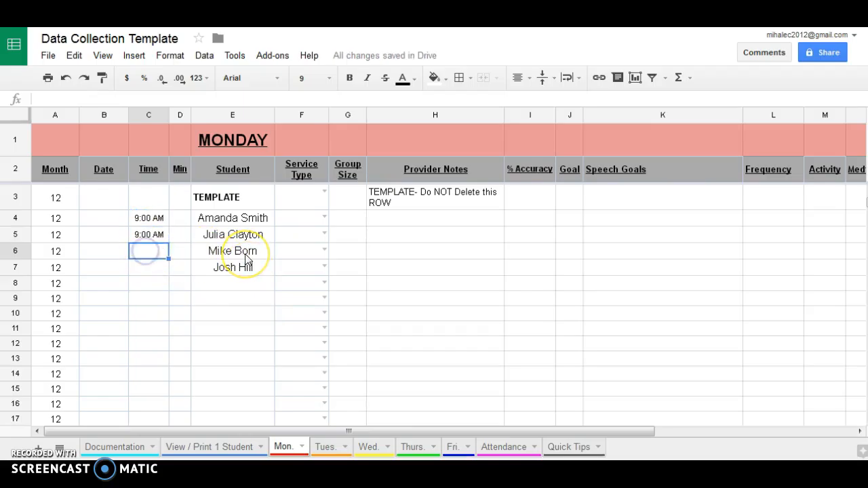
text(10:AM)
click(151, 252)
text(00AM)
click(149, 268)
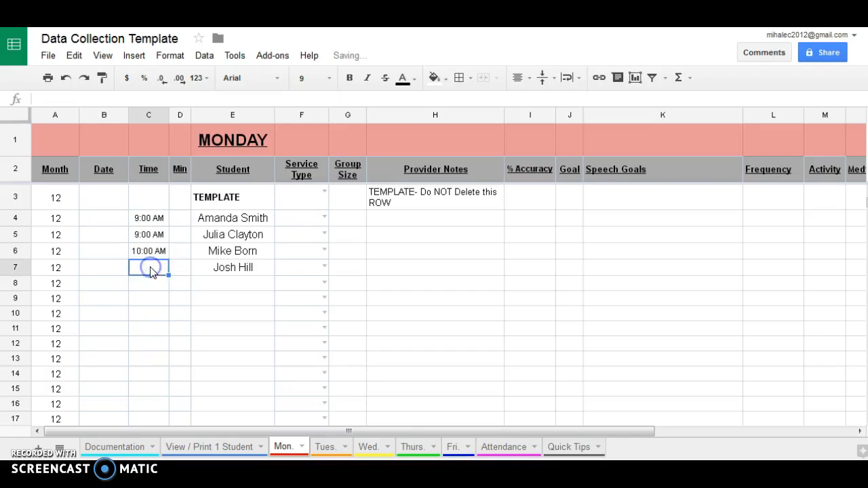
text(10)
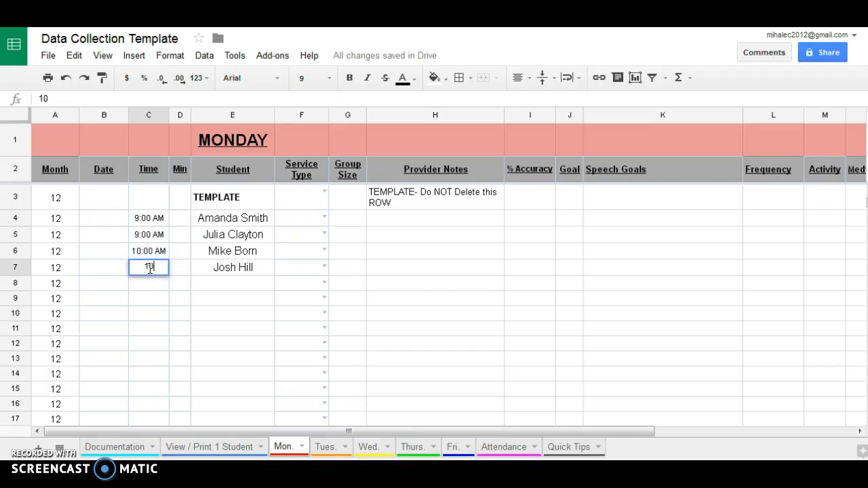
text(:30 AM)
key(Return)
Set the session length to 25 minutes in the D column.
click(177, 217)
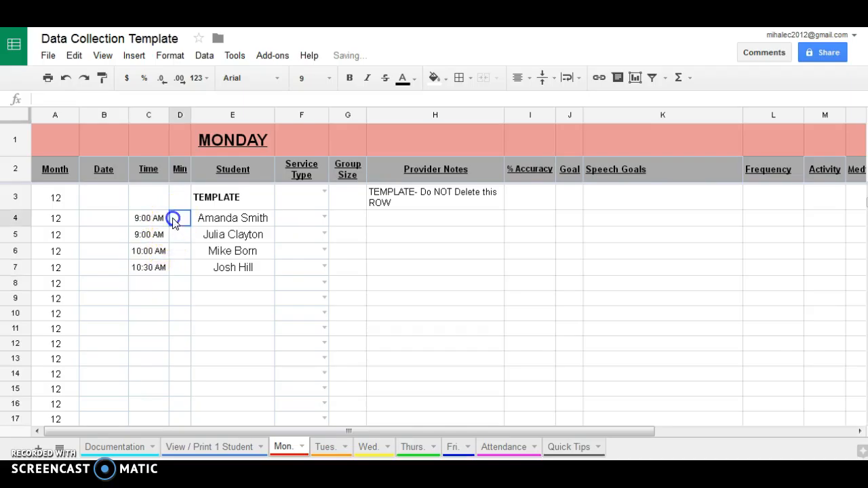
text(25)
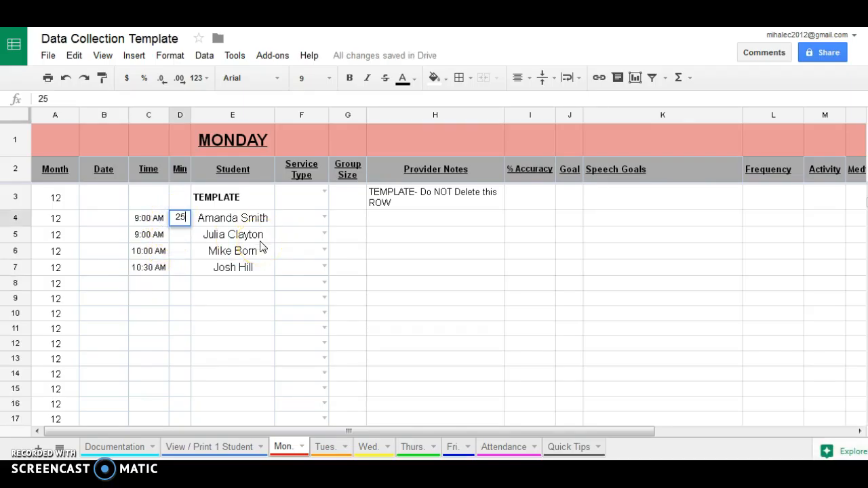
key(Return)
text(25)
key(Return)
text(25)
key(Return)
text(25)
key(Return)
Set Service Type to Group Therapy in F4 and F5.
click(305, 225)
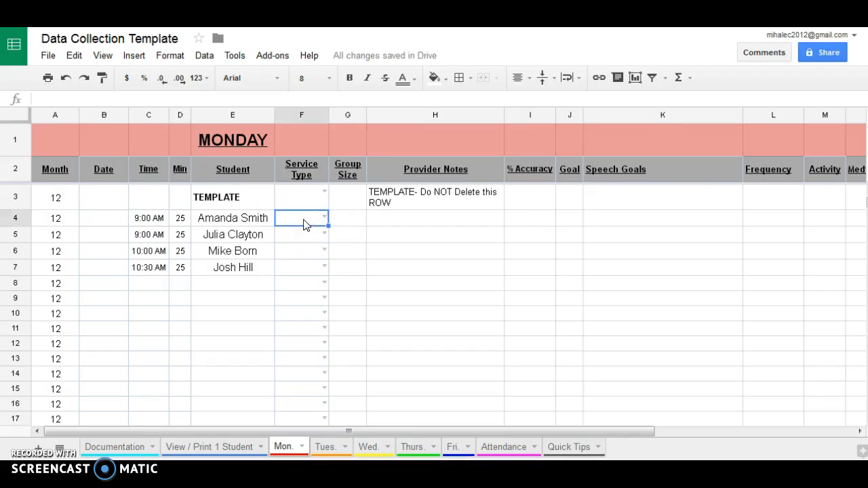
text(g)
click(306, 238)
click(307, 238)
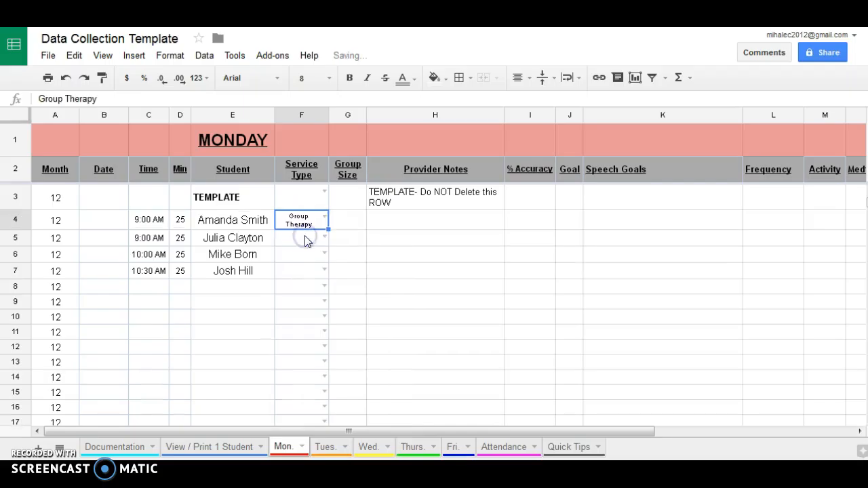
click(324, 238)
drag(399, 304, 392, 366)
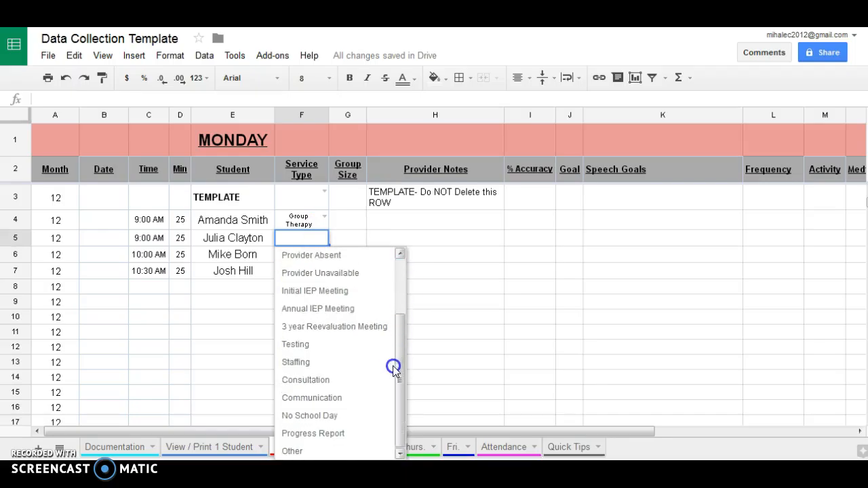
text(g)
click(318, 264)
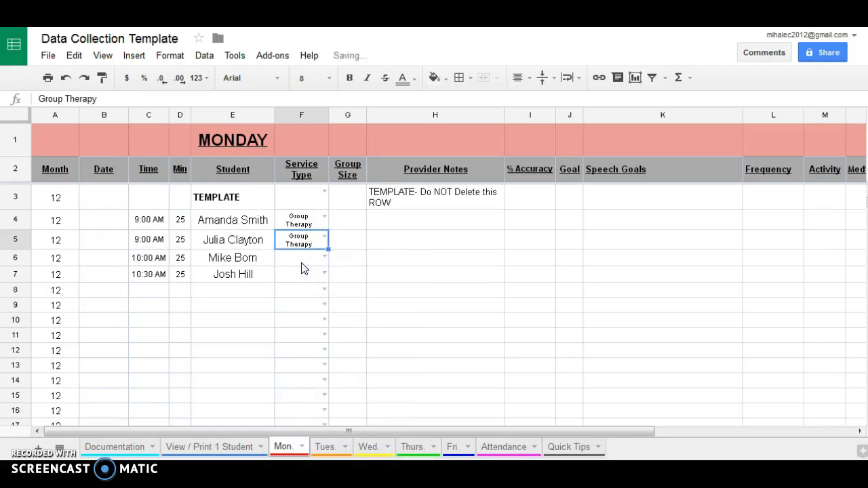
Set Service Type to Individual Therapy in F6 and fill it down to F7.
click(303, 264)
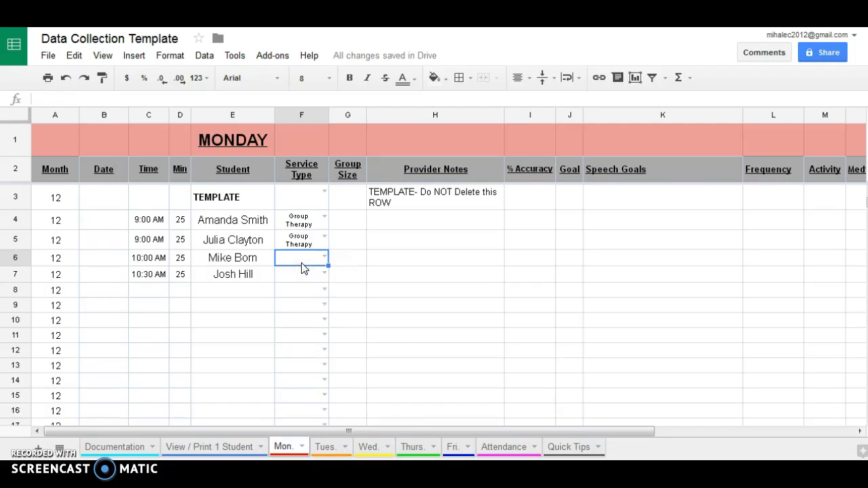
text(i)
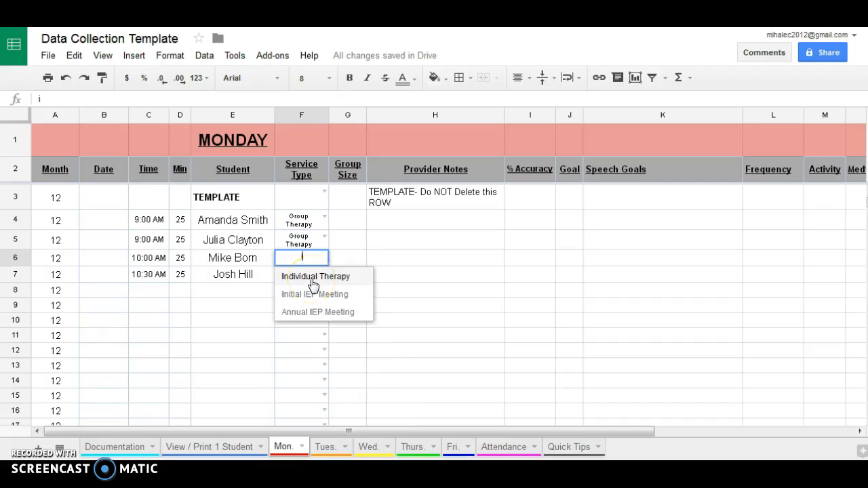
click(314, 285)
click(303, 251)
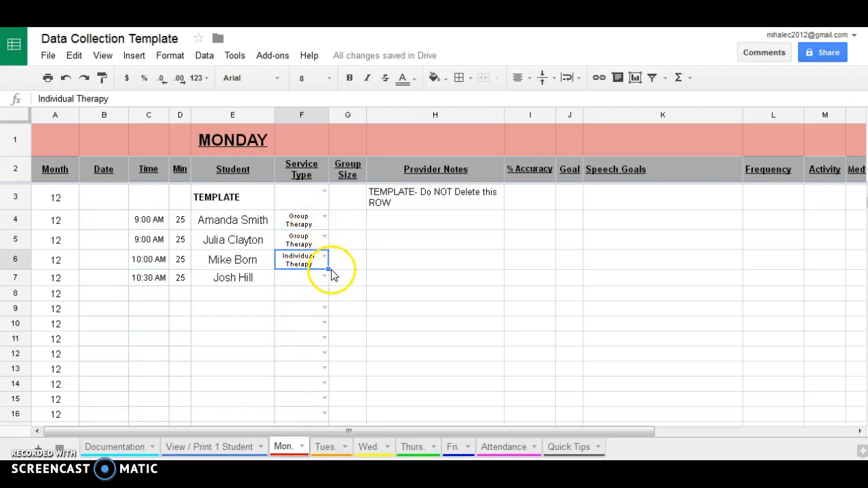
drag(328, 270, 325, 276)
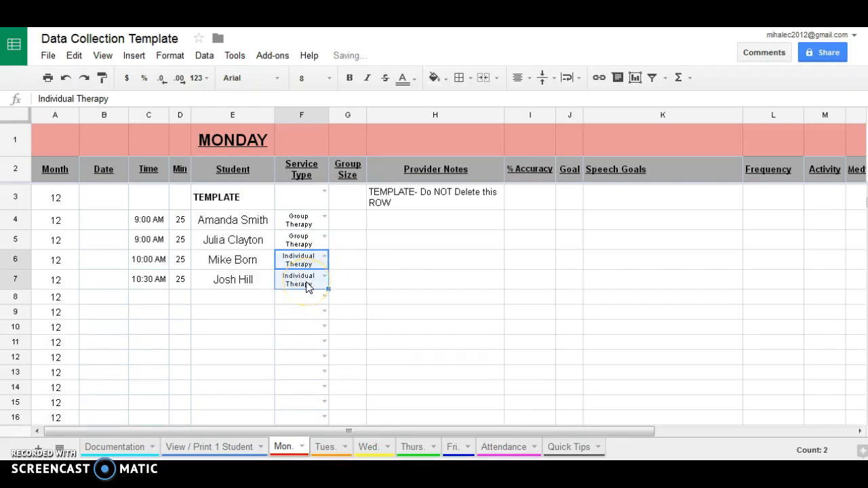
Enter 12/12/2016 in B4, fill dates down to B7, then clear B4:B7.
click(101, 220)
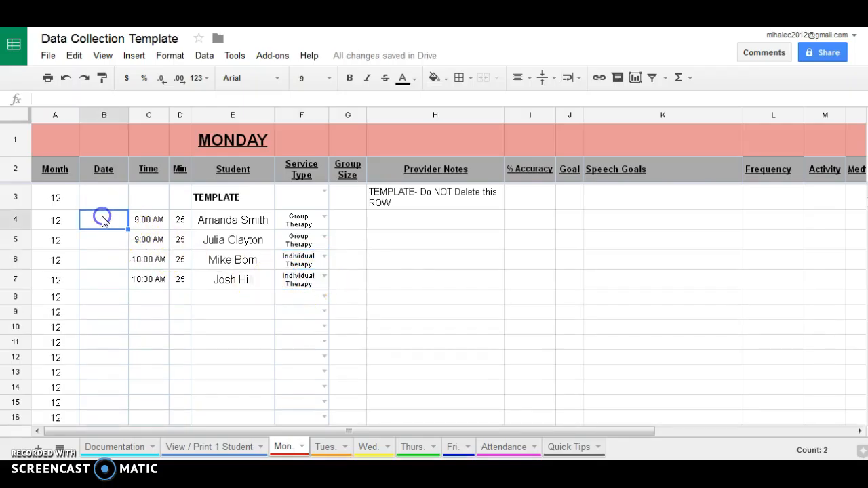
text(12/12/2016)
key(Return)
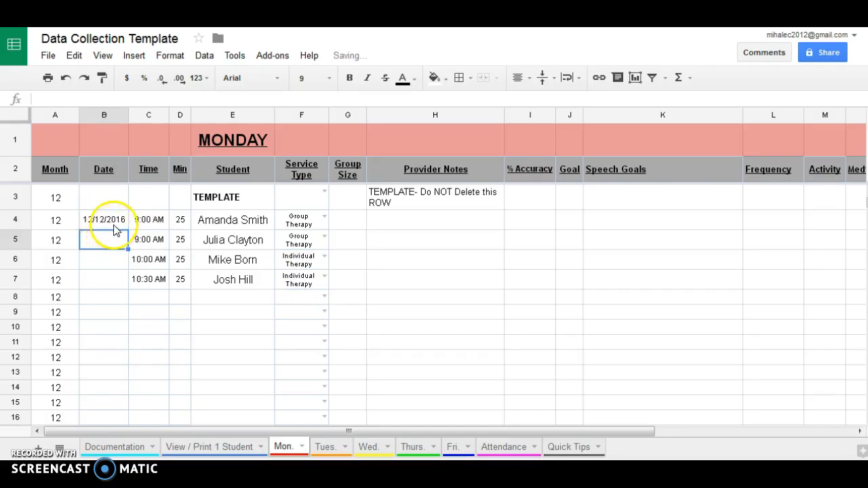
click(100, 223)
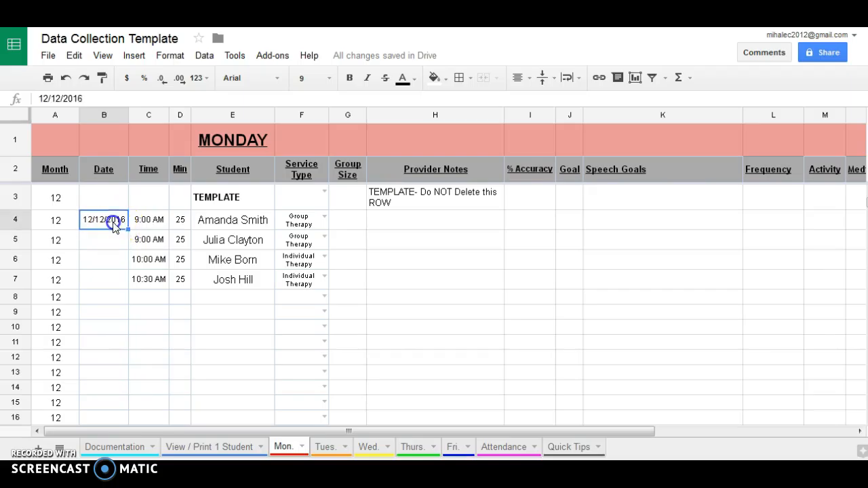
drag(127, 229, 127, 279)
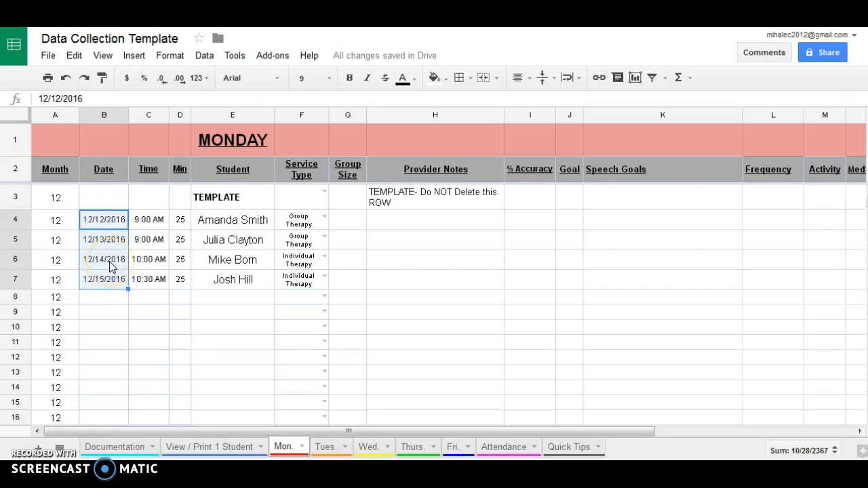
key(Delete)
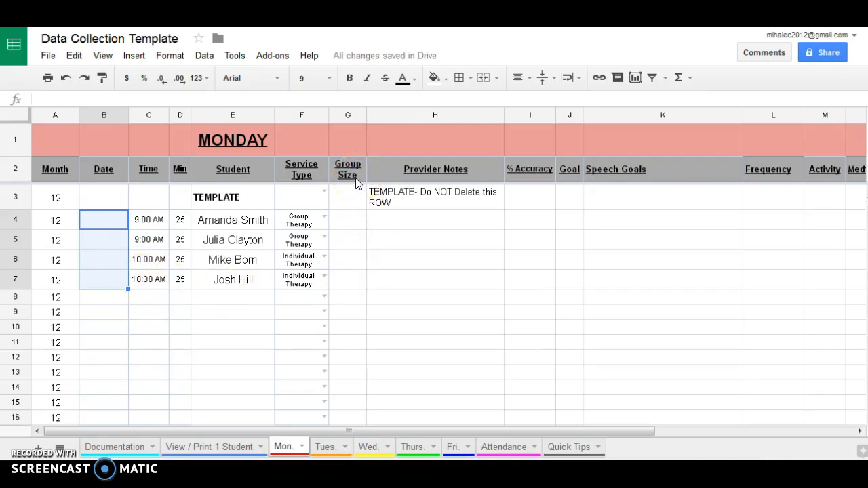
Enter group sizes 2, 2, 1, 1 in G4:G7.
click(354, 226)
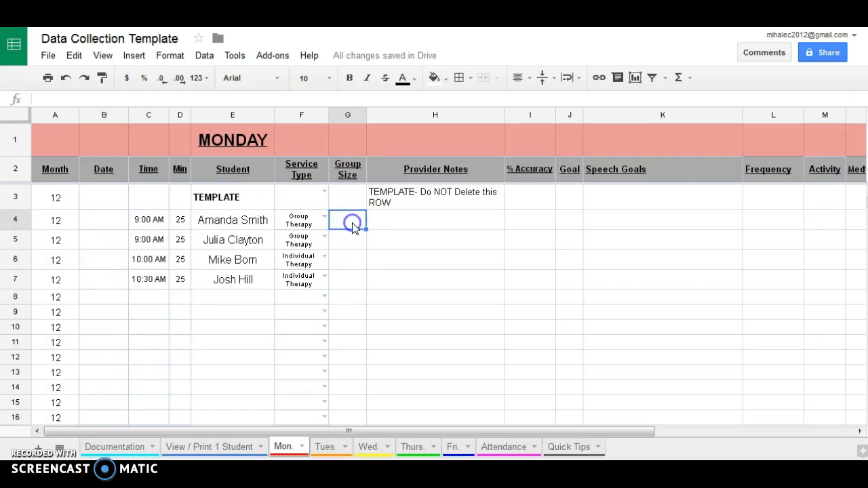
text(2)
key(Return)
text(2)
key(Return)
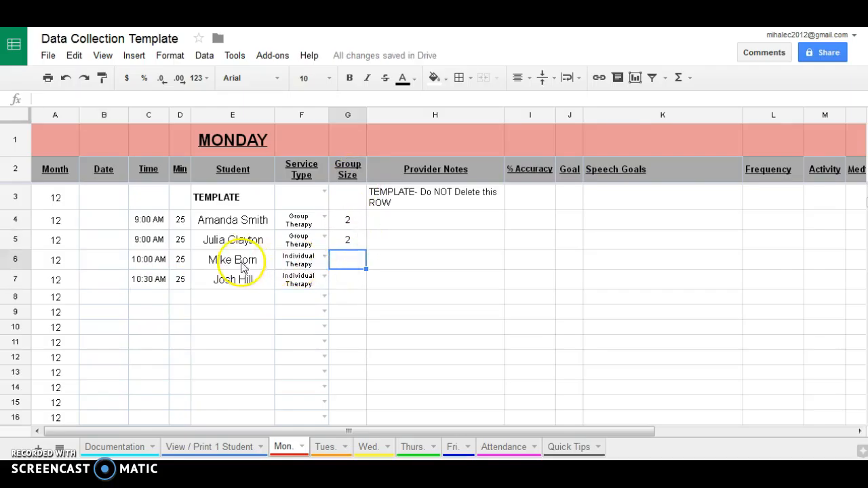
text(1)
key(Return)
text(1)
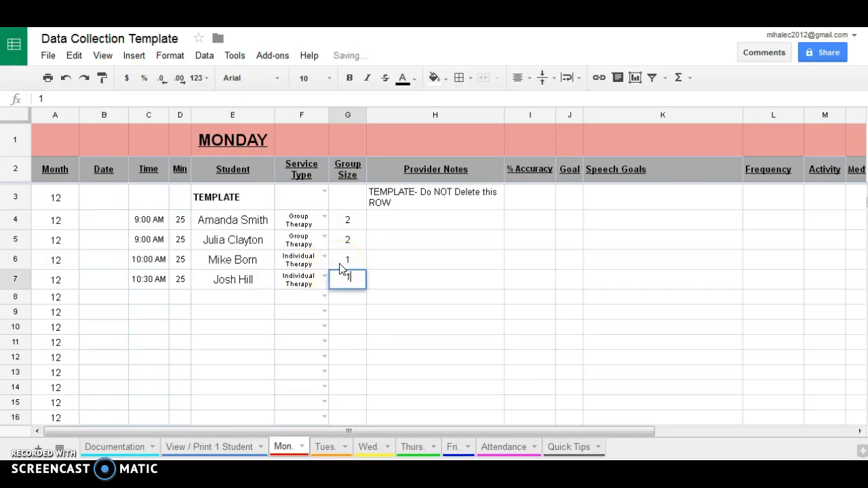
key(Return)
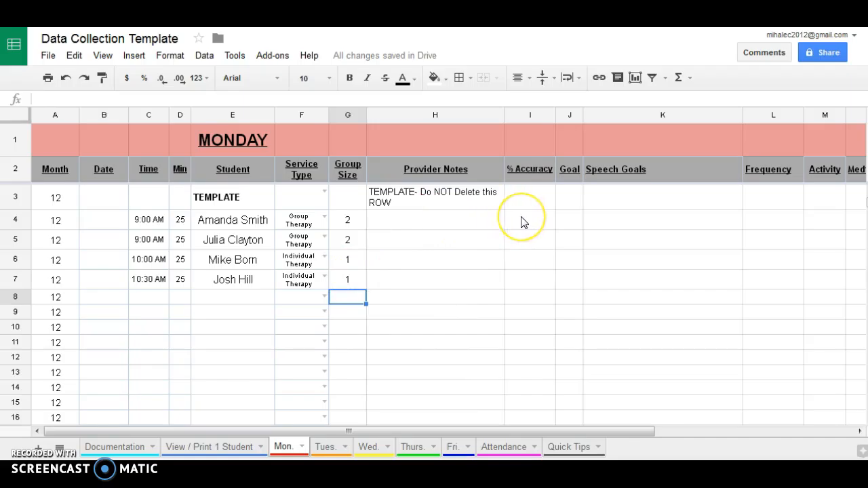
Fill K4 with IEP 6/1/16 and goal lines Goal #1 through Goal #3.
double_click(604, 216)
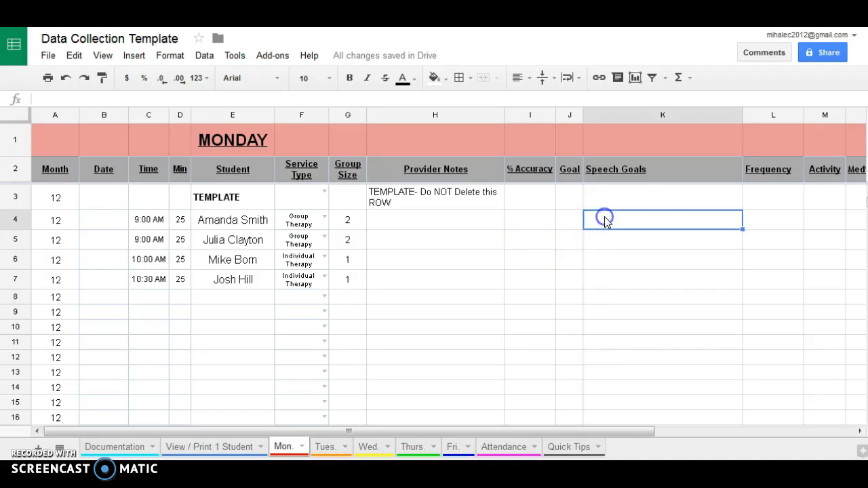
click(600, 215)
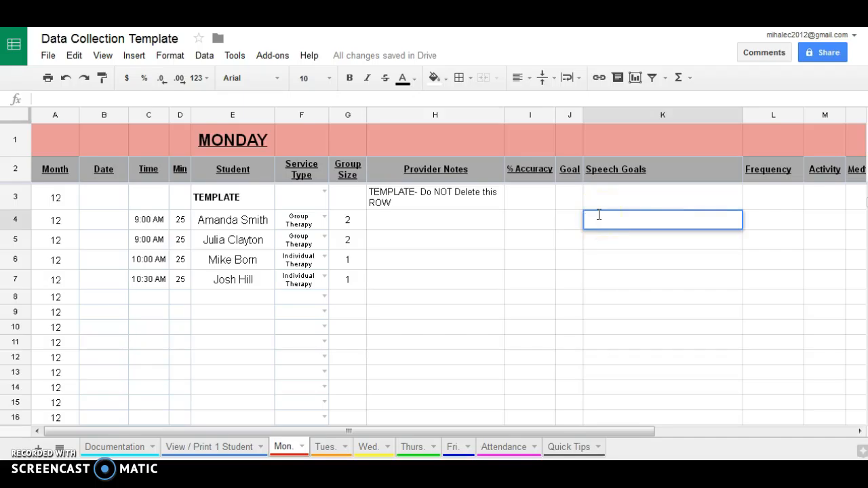
text(IEP 6/1/16)
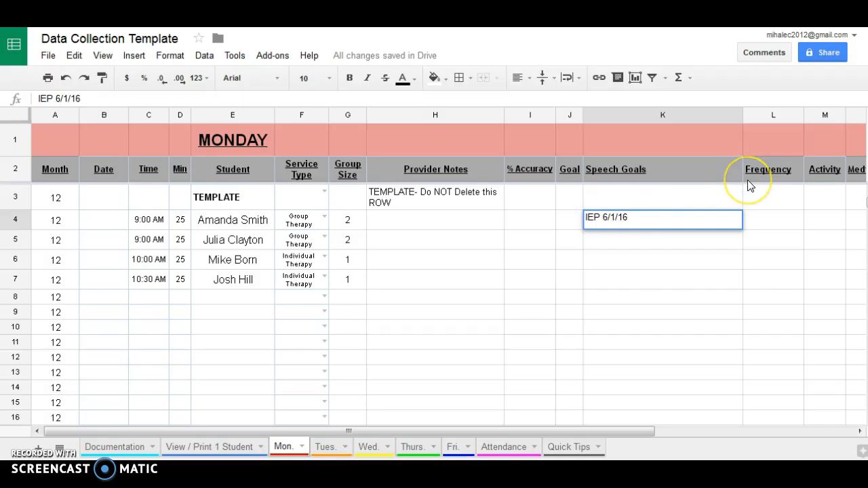
key(Return)
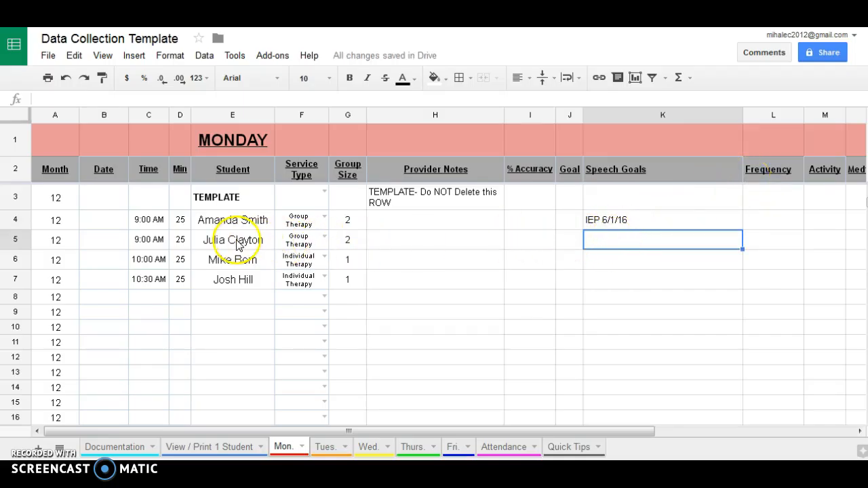
double_click(643, 218)
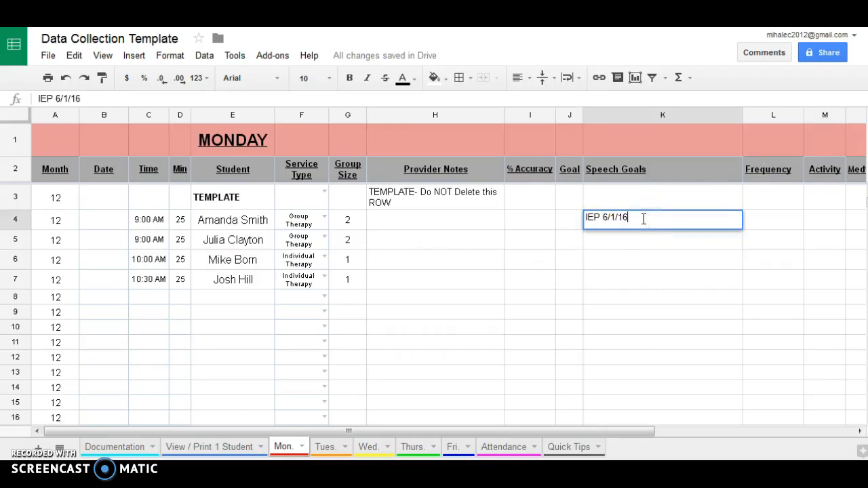
key(alt+Return)
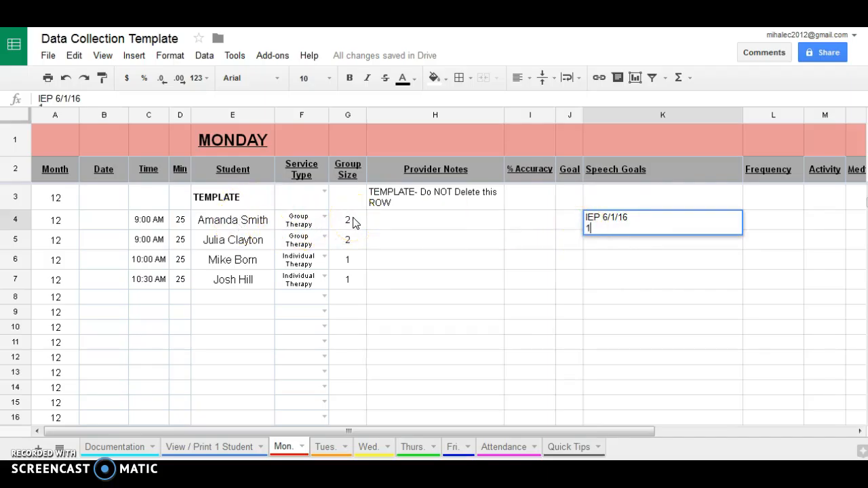
text(Goal #1)
key(ctrl+Return)
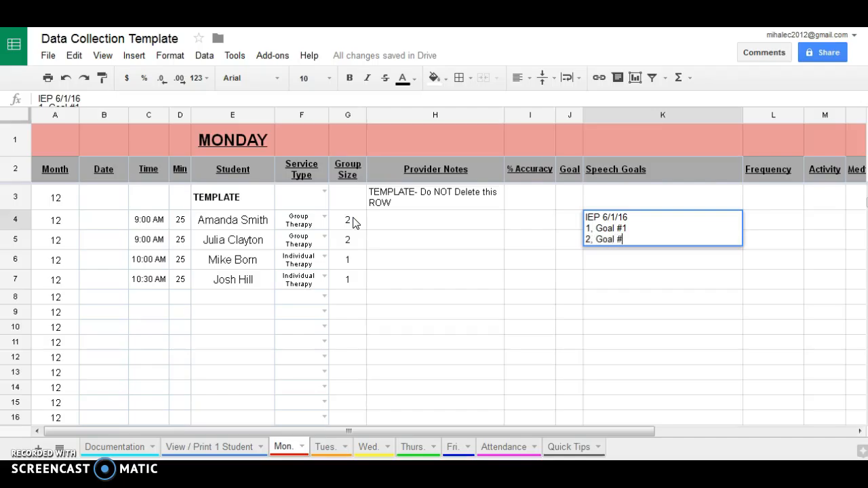
key(ctrl+Return)
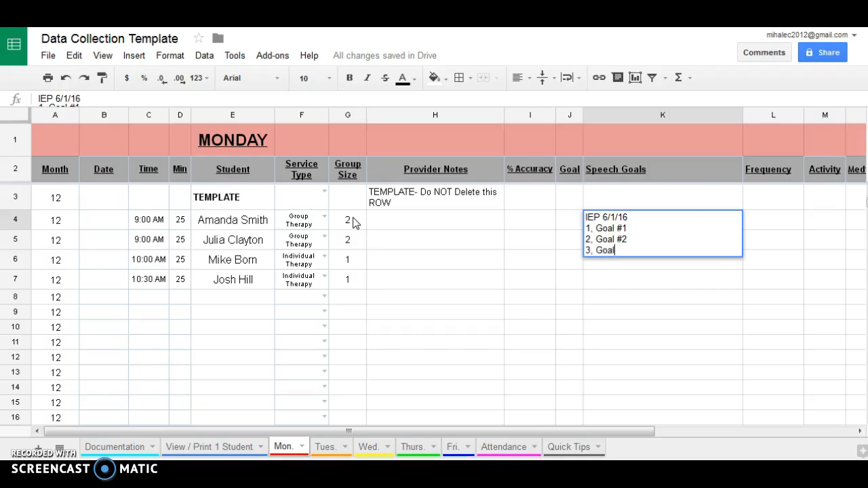
text(3, Goal #3)
key(Return)
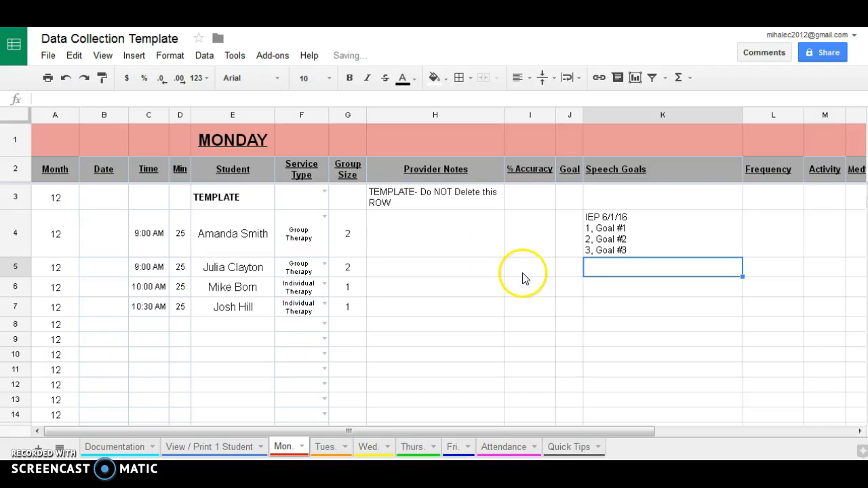
Make the IEP 6/1/16 line in K4 bold.
click(610, 228)
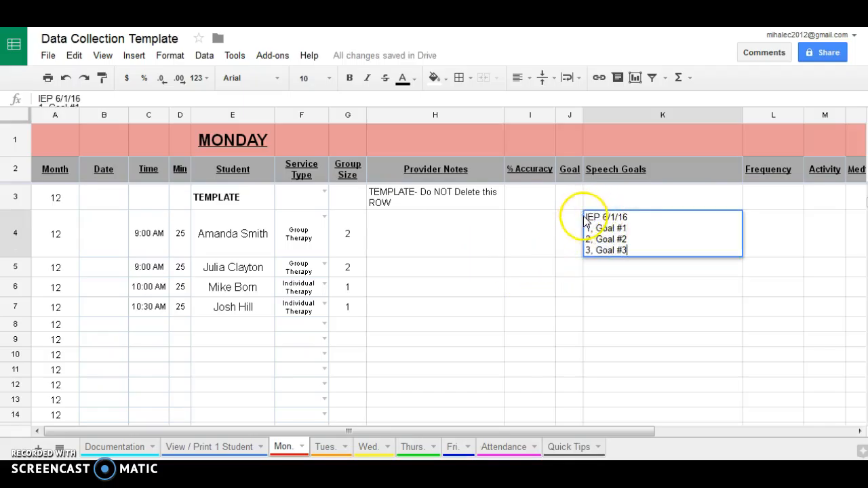
drag(627, 217, 587, 221)
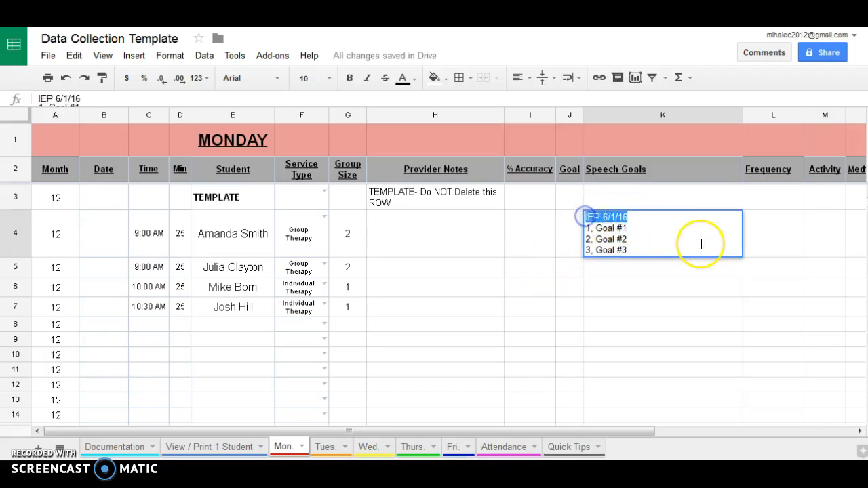
click(635, 273)
double_click(643, 234)
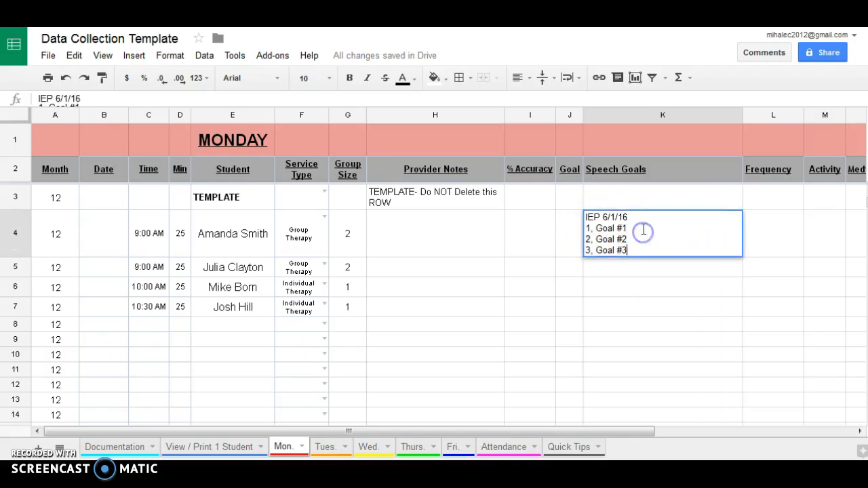
drag(638, 218, 580, 218)
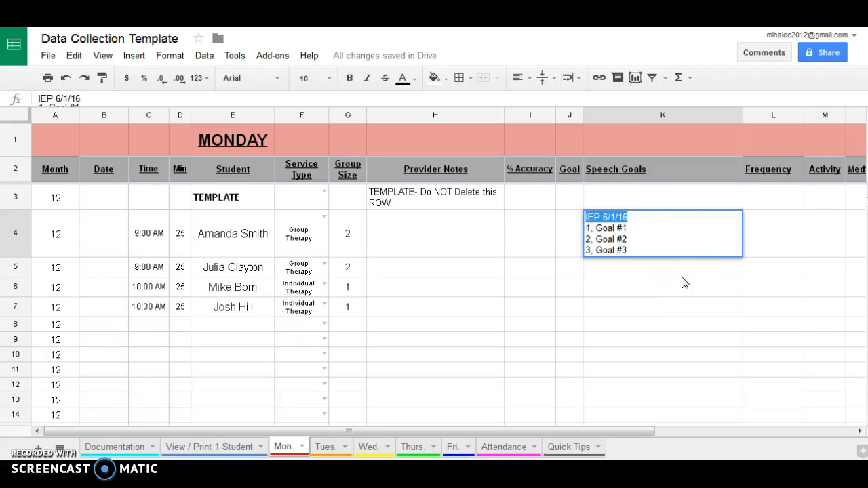
key(ctrl+b)
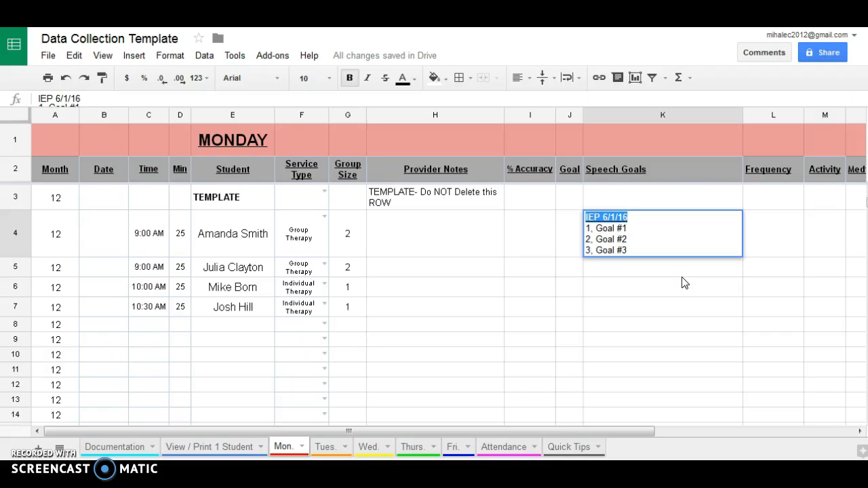
key(Return)
click(590, 214)
double_click(614, 224)
drag(629, 217, 584, 217)
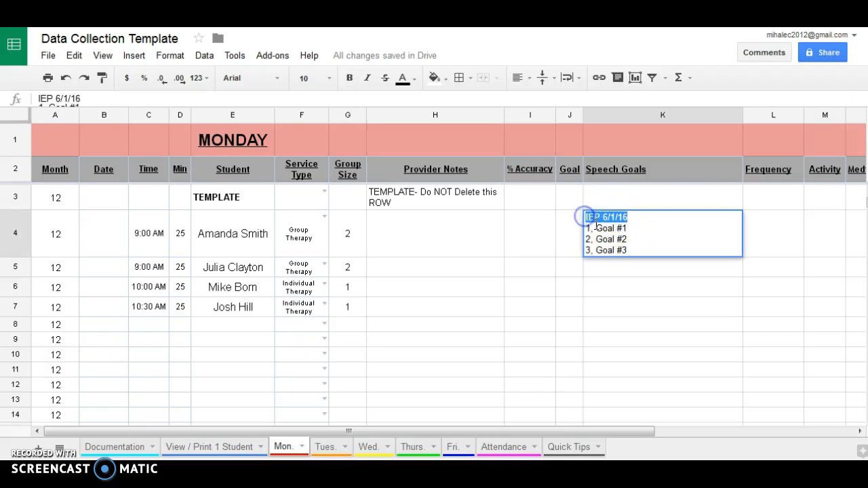
Fill K5 with IEP 5/15/16, Goal #1 and Goal #2 on separate lines.
click(617, 265)
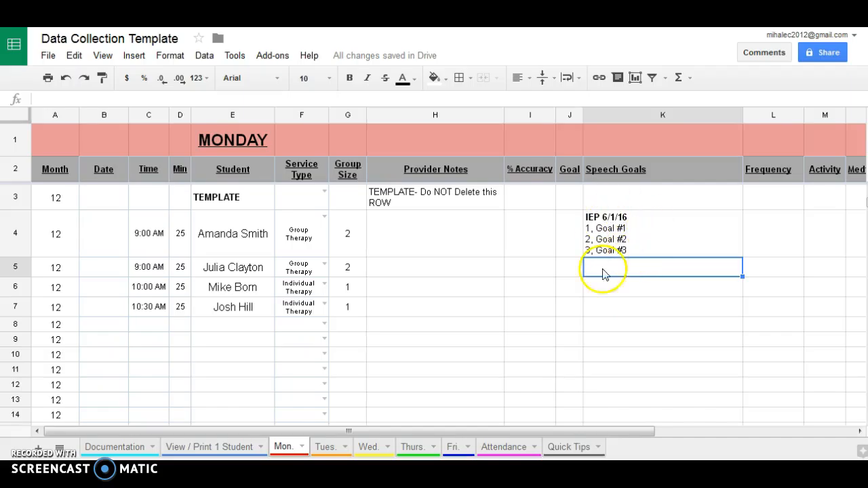
double_click(609, 273)
text(IEP)
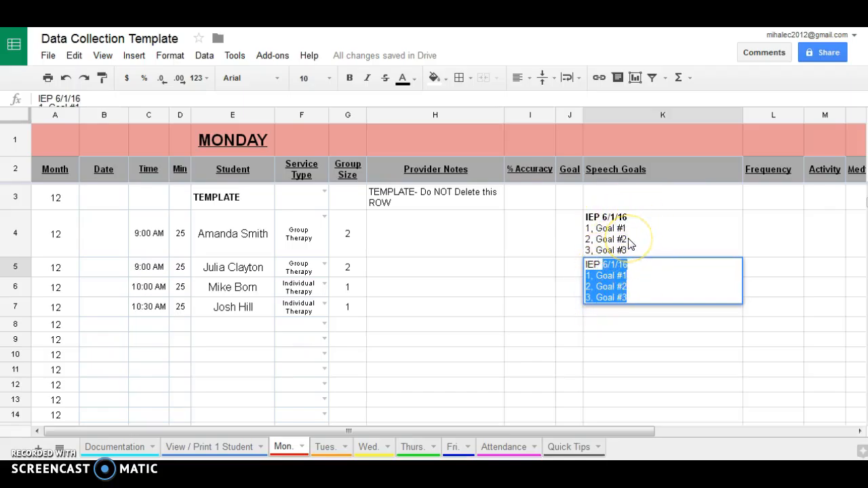
text(5/)
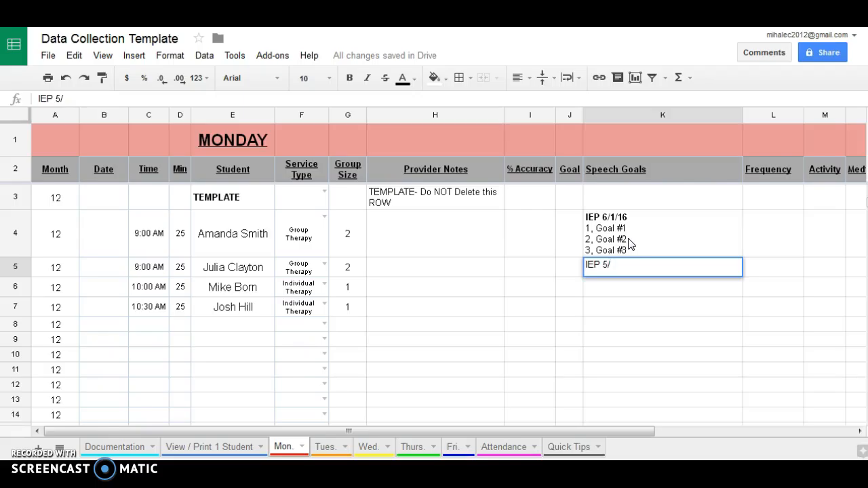
text(15/16)
key(ctrl+Return)
text(1, Goa)
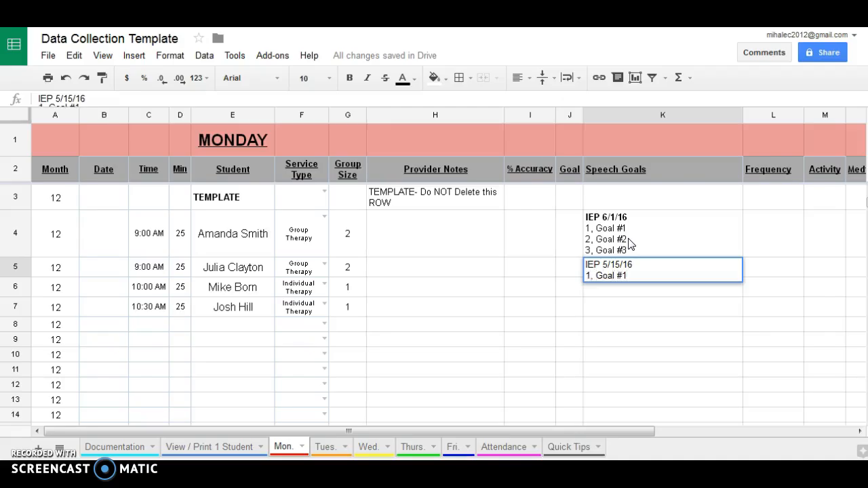
text(l #1)
key(ctrl+Return)
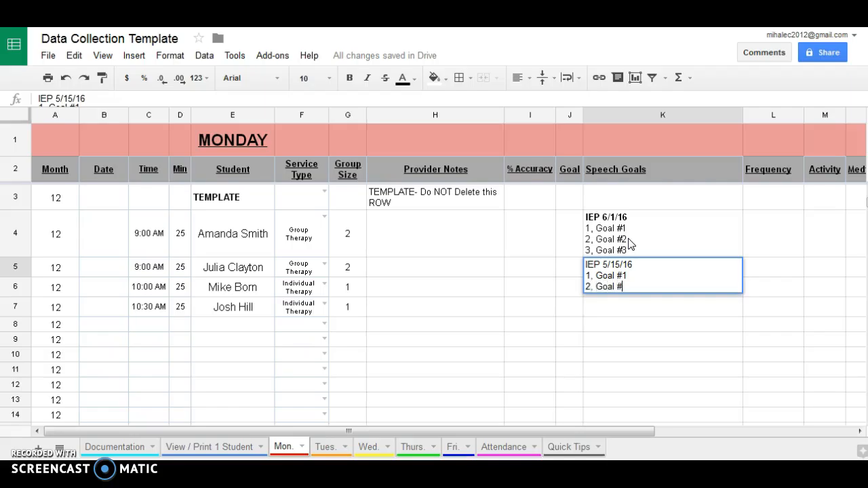
text(2, Goal #2)
key(Return)
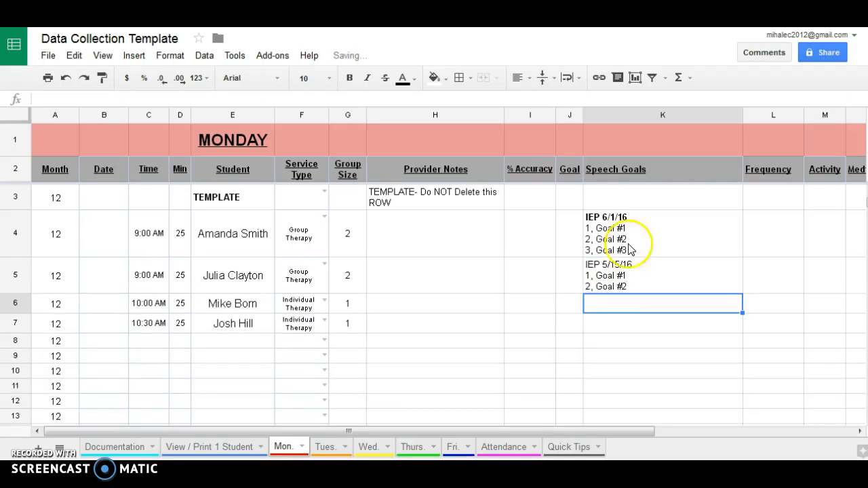
Make the IEP 5/15/16 line in K5 bold.
triple_click(644, 275)
triple_click(581, 263)
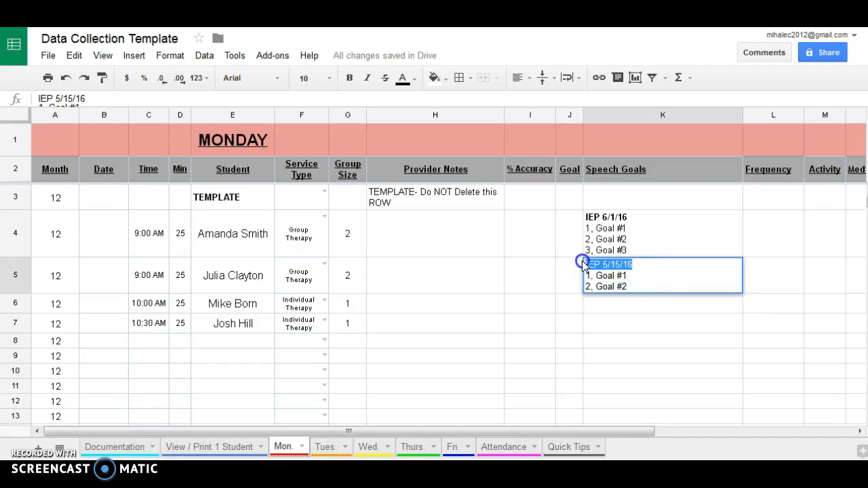
key(ctrl+b)
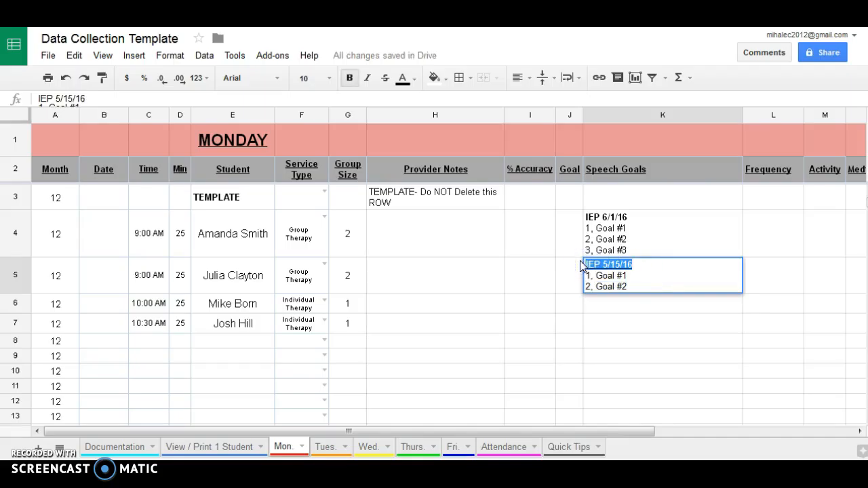
click(573, 277)
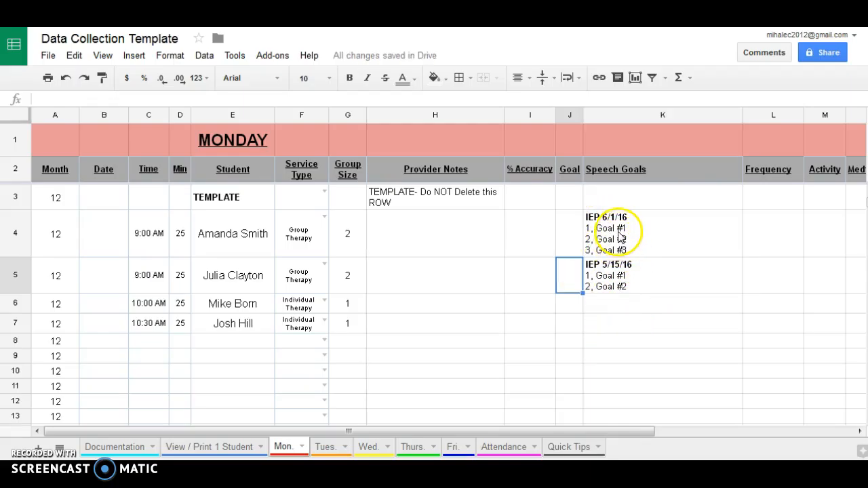
Enter frequencies 3-6x/month, 2-4x/month, 6-8x/month, 6-8x/month in L4:L7.
drag(630, 434, 693, 437)
click(721, 233)
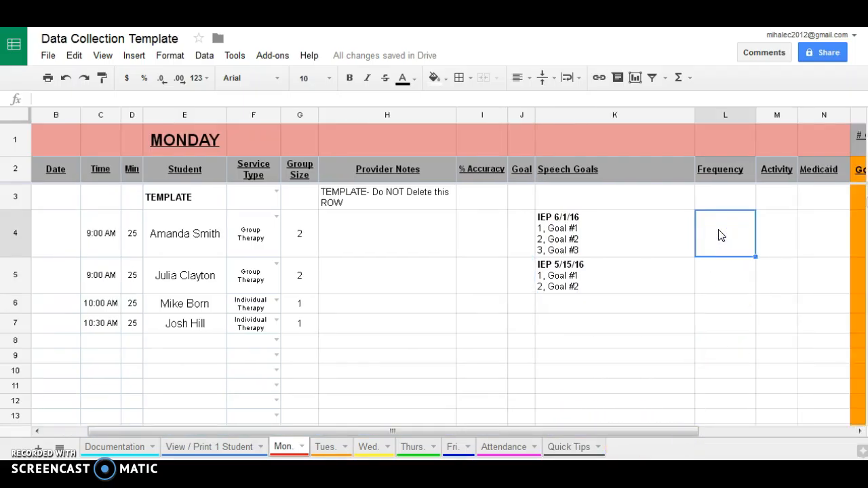
text(3-6)
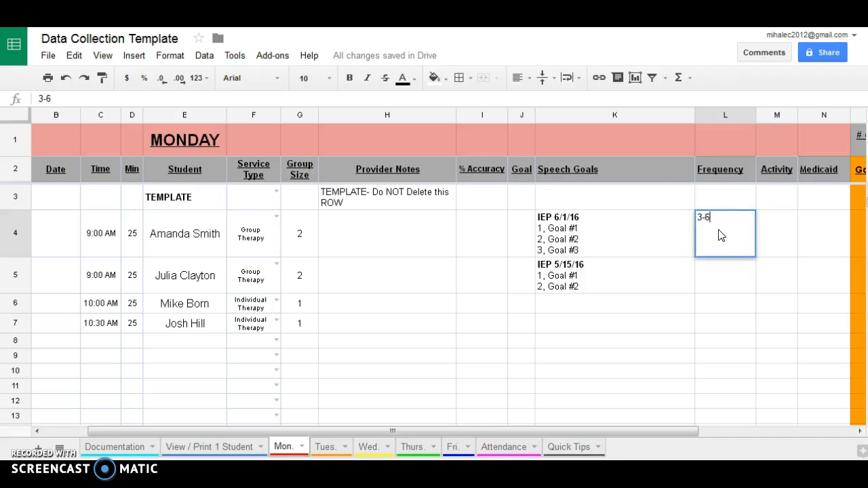
text(x/month)
key(Return)
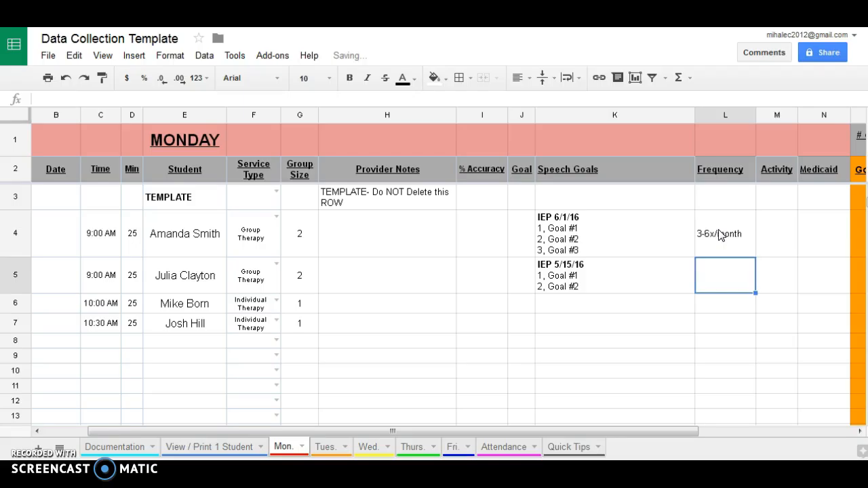
text(2-4)
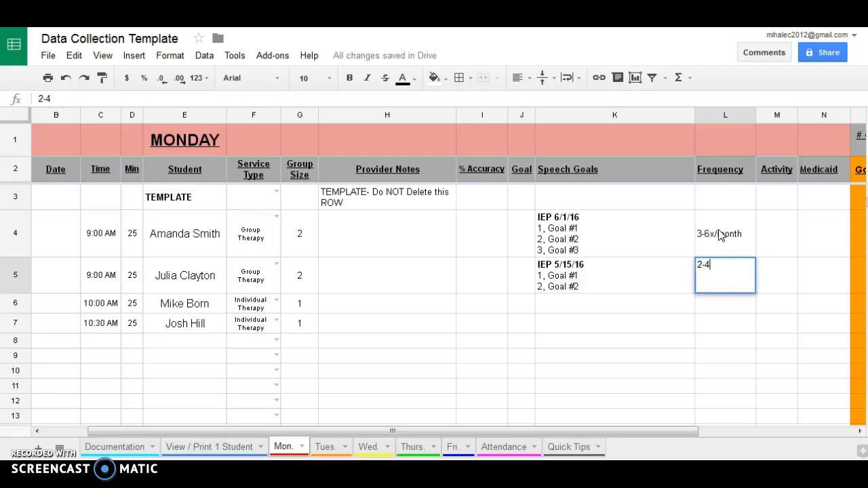
text(x/month)
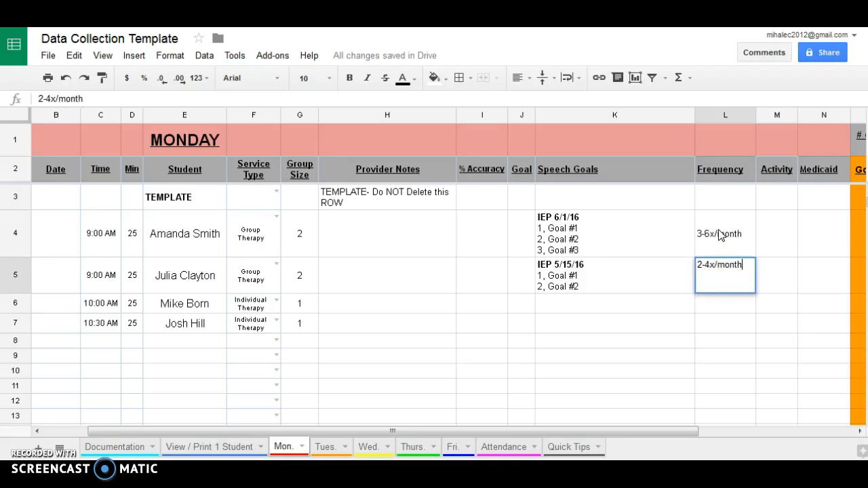
key(Return)
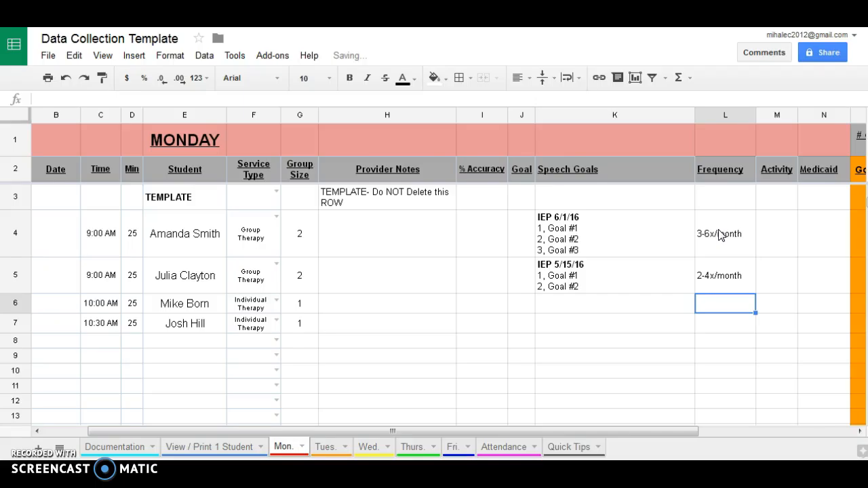
text(6-8x/month)
key(Return)
text(6-8x/month)
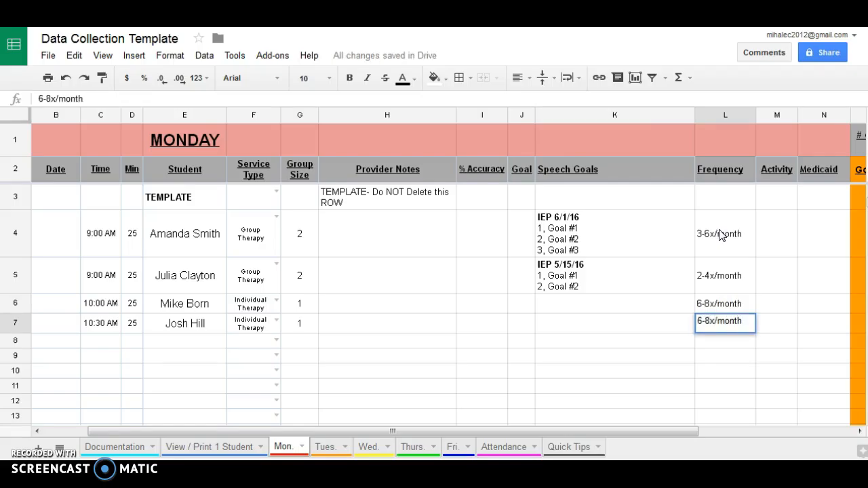
click(764, 248)
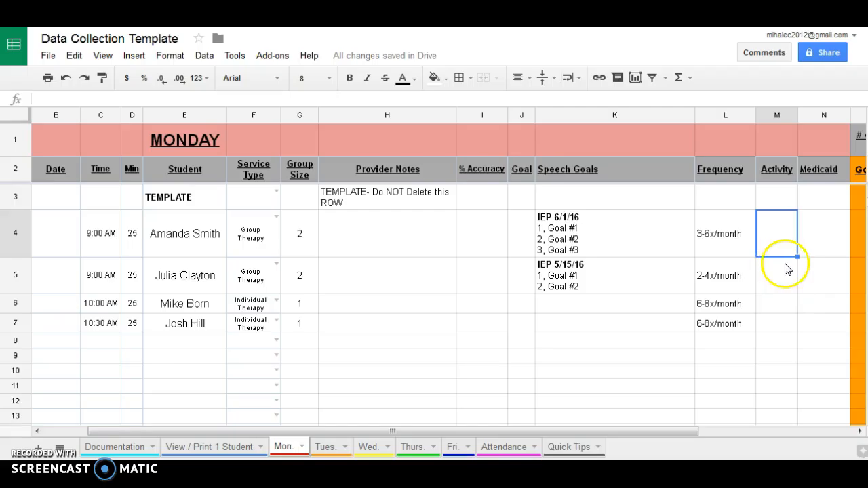
Enter Medicaid values yes, no, no in N4:N6.
click(821, 242)
text(yes)
key(Return)
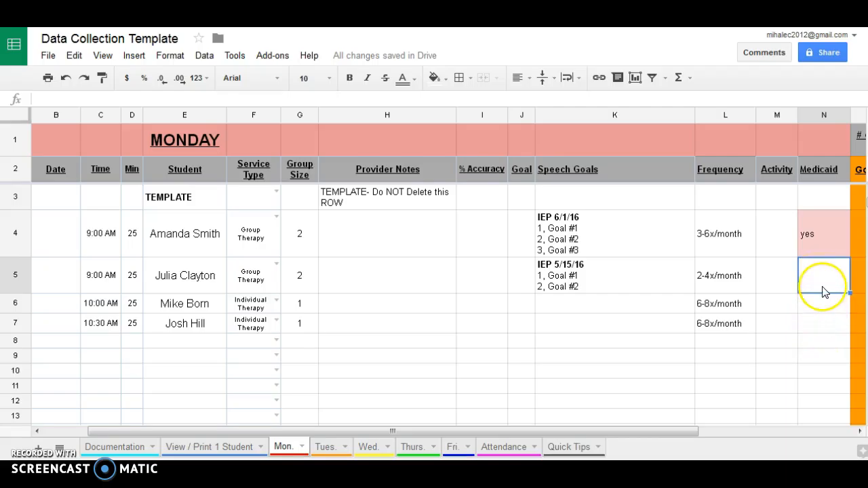
text(no)
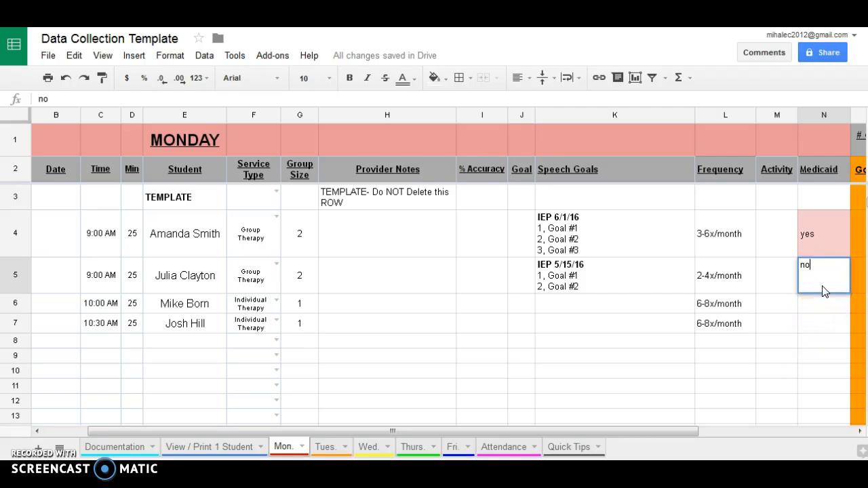
key(Return)
text(no)
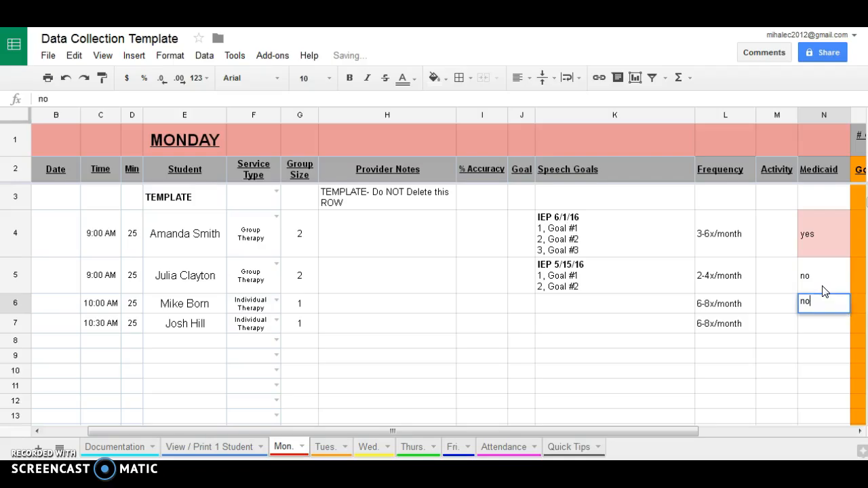
key(Return)
drag(586, 432, 457, 441)
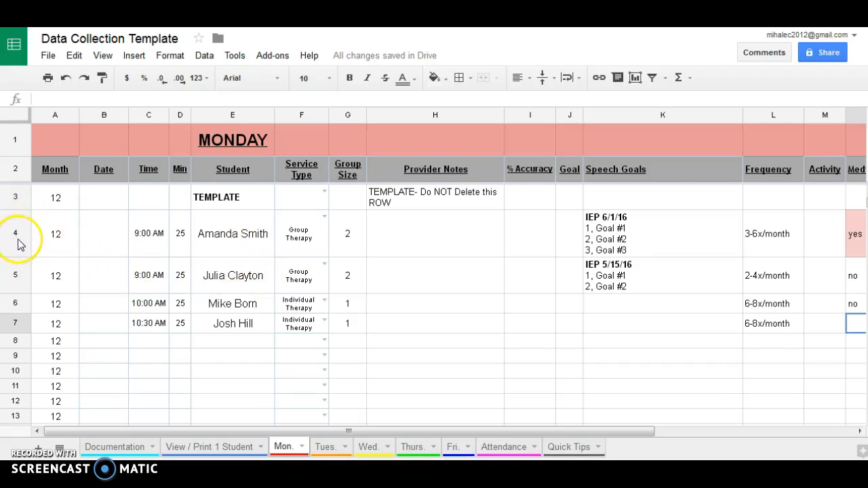
Select the row 4 header and copy the entire row with Ctrl+C.
click(23, 227)
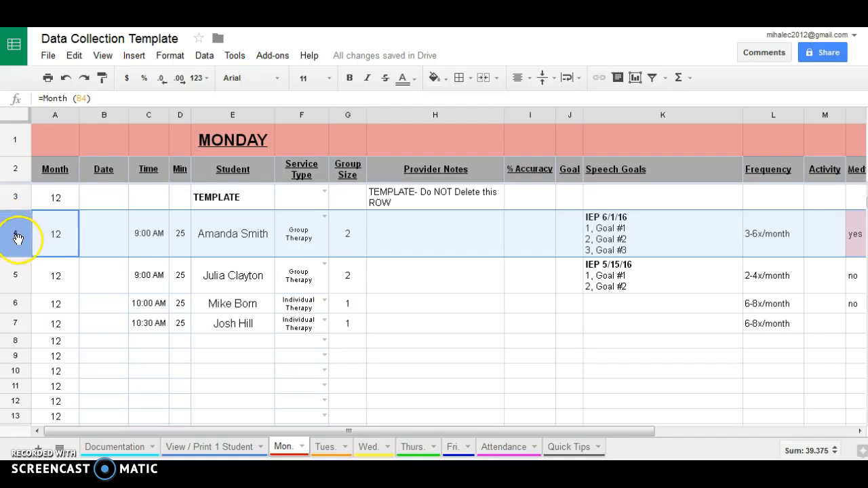
right_click(18, 230)
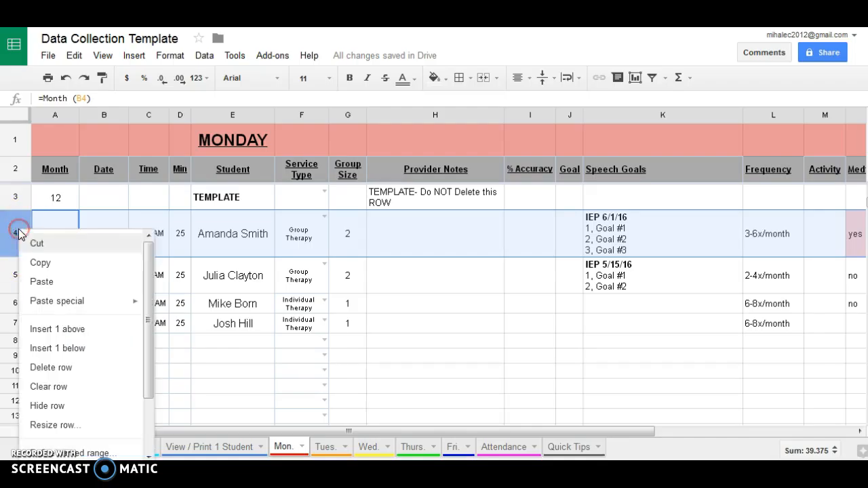
click(43, 264)
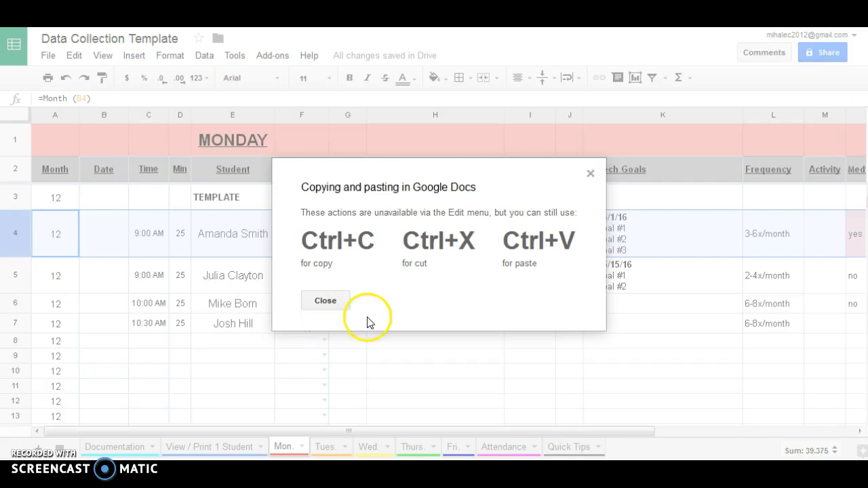
click(326, 302)
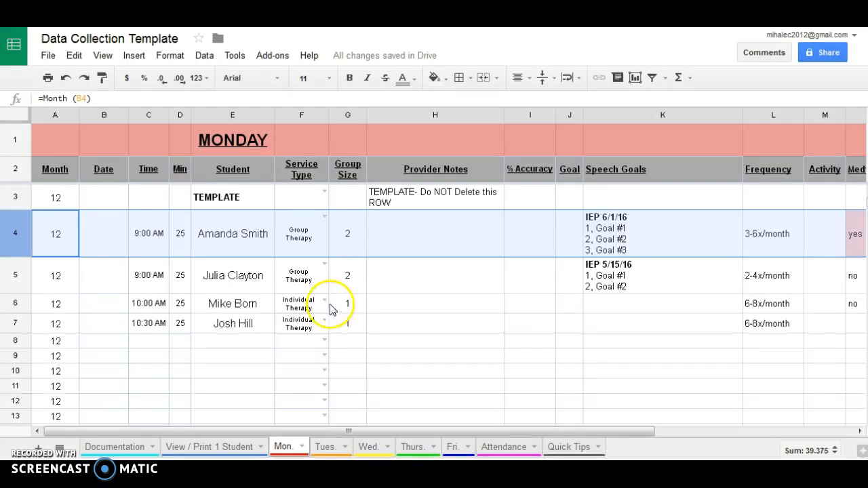
right_click(17, 233)
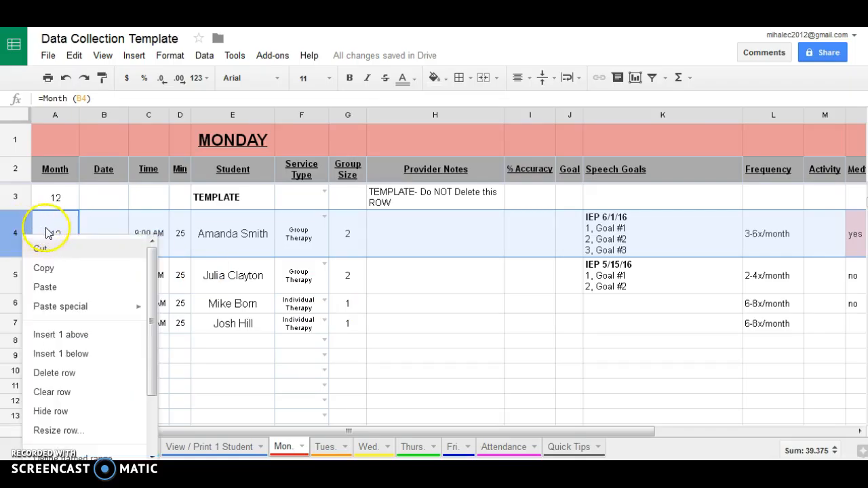
click(47, 233)
click(13, 234)
key(ctrl+c)
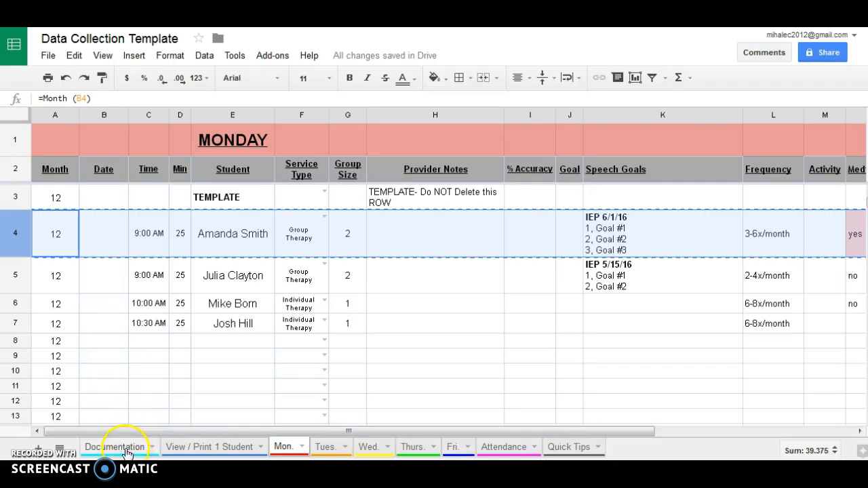
Paste the copied row into Documentation row 5, then return to the Mon. sheet.
click(127, 448)
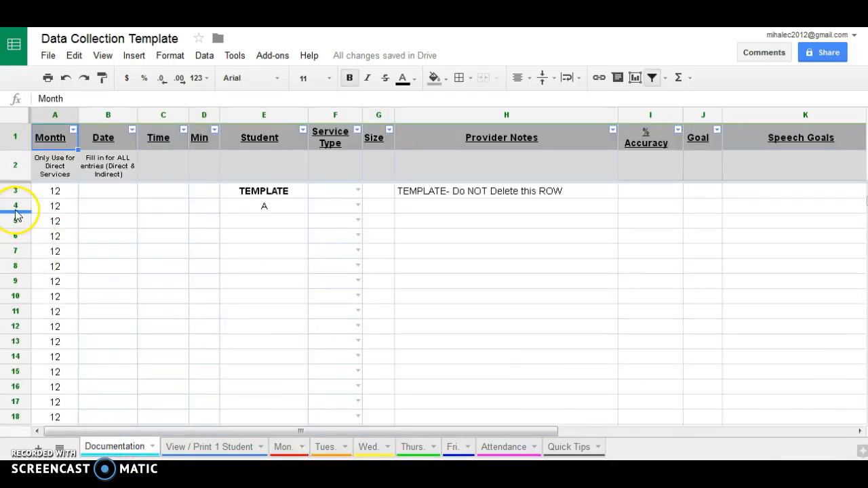
click(15, 205)
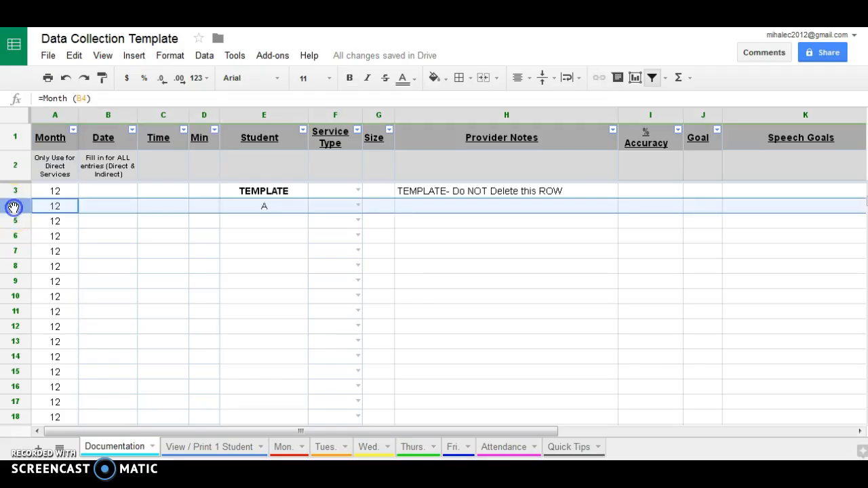
click(15, 221)
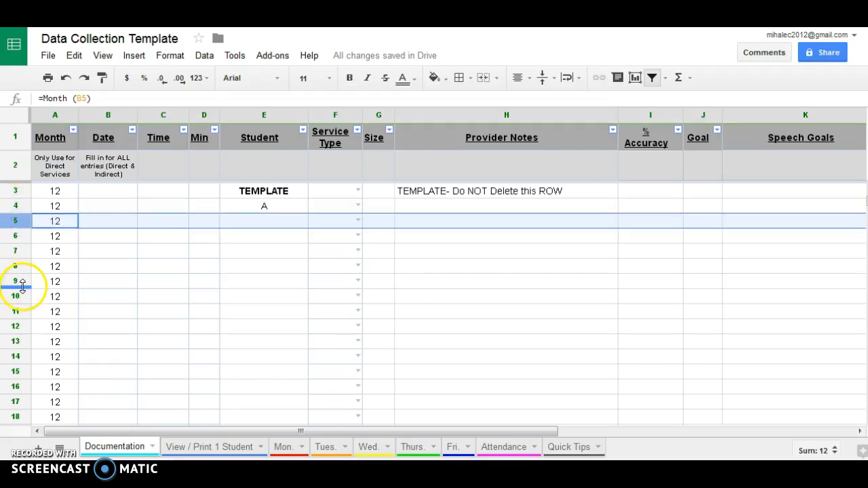
key(ctrl+v)
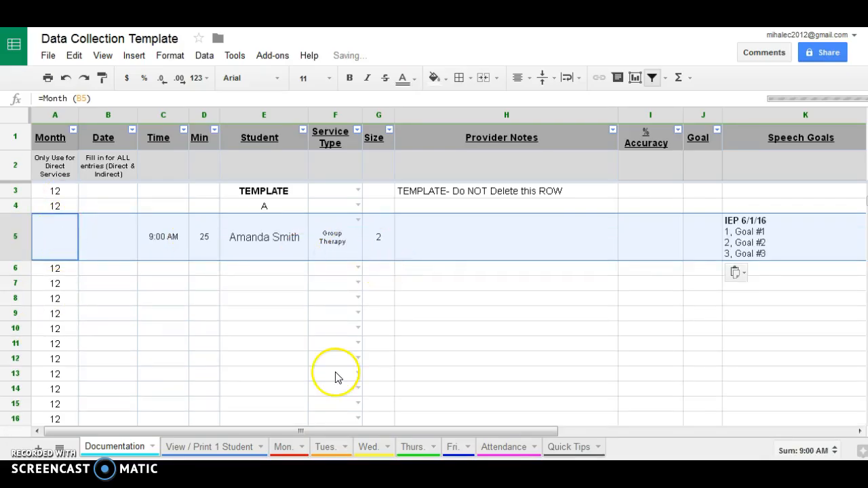
click(296, 449)
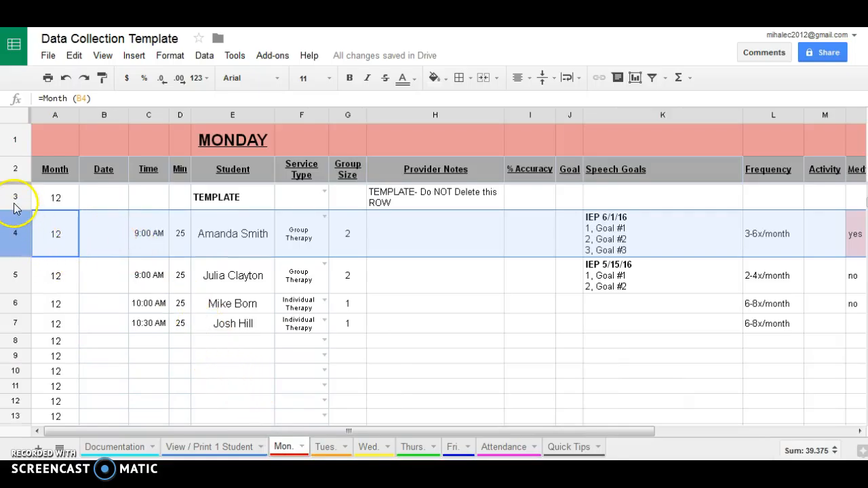
click(84, 198)
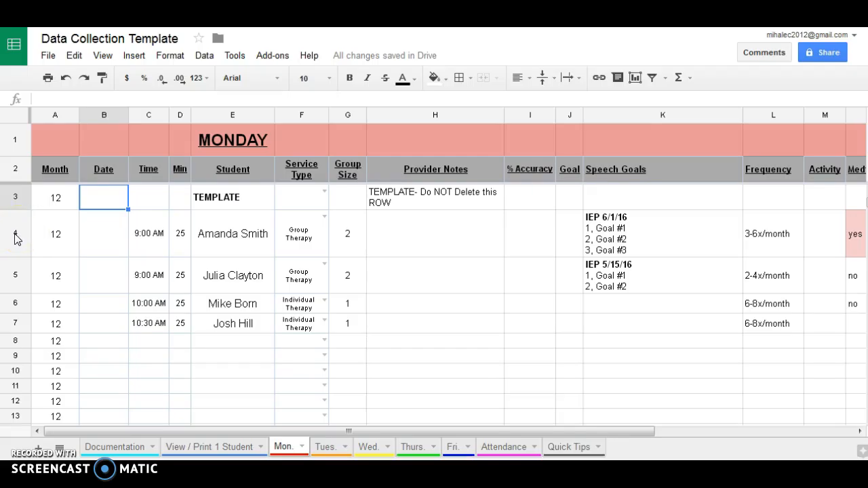
drag(15, 233, 17, 321)
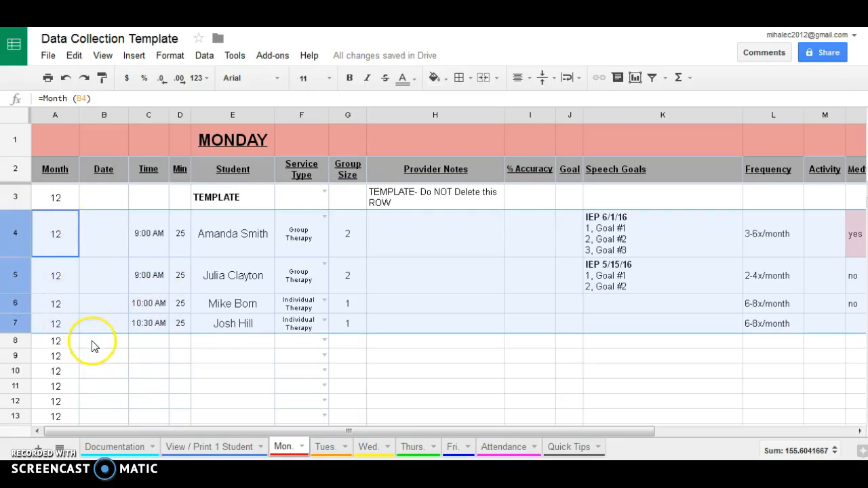
key(ctrl+c)
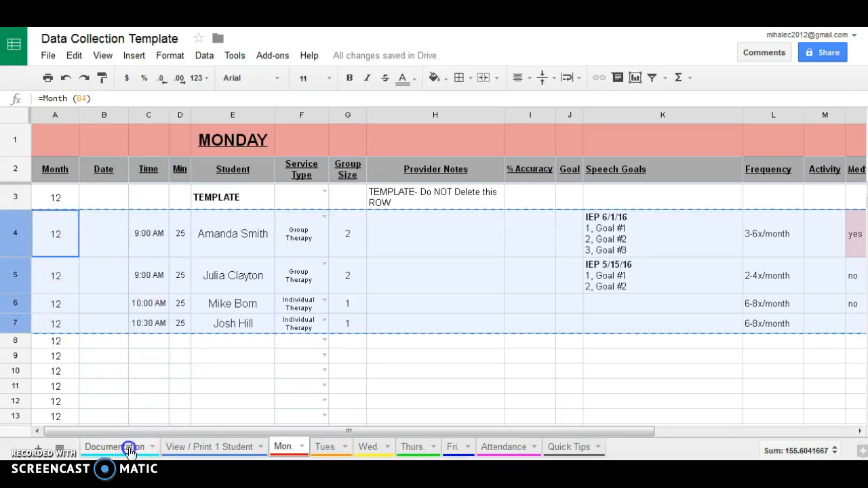
click(129, 448)
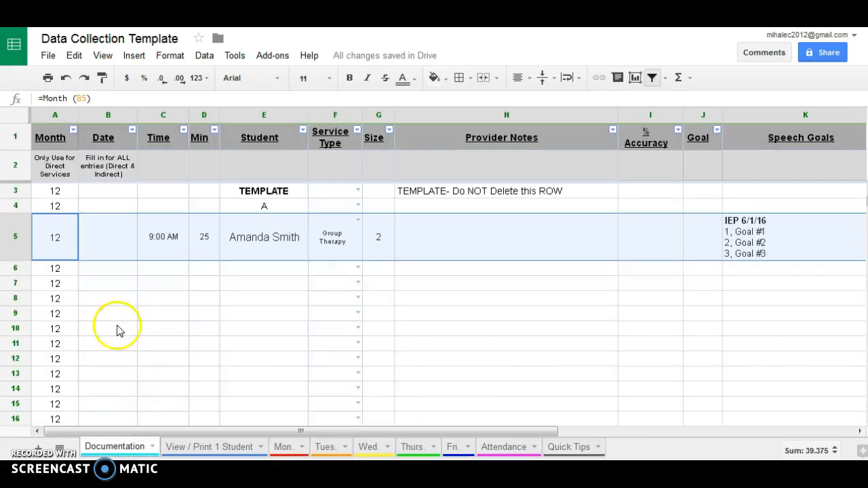
click(21, 271)
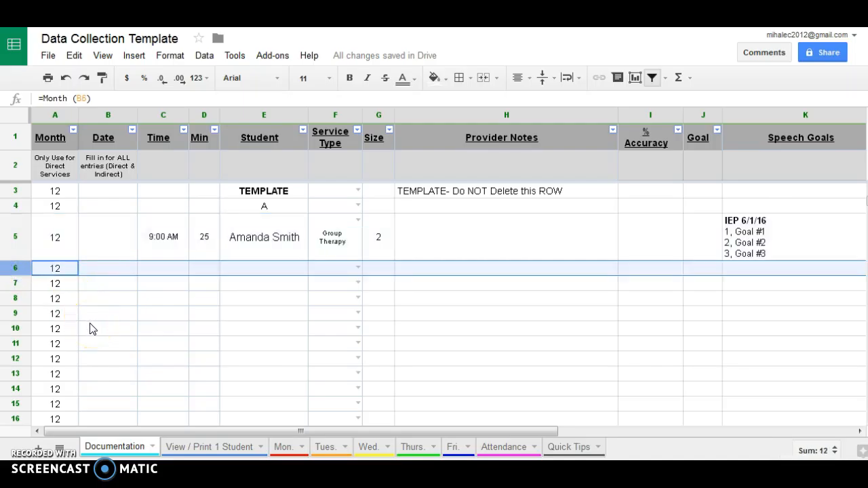
key(ctrl+v)
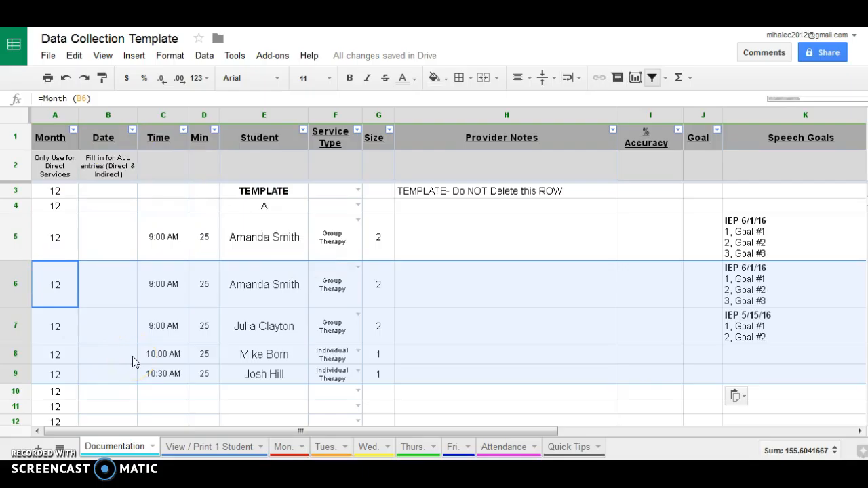
click(148, 366)
click(145, 356)
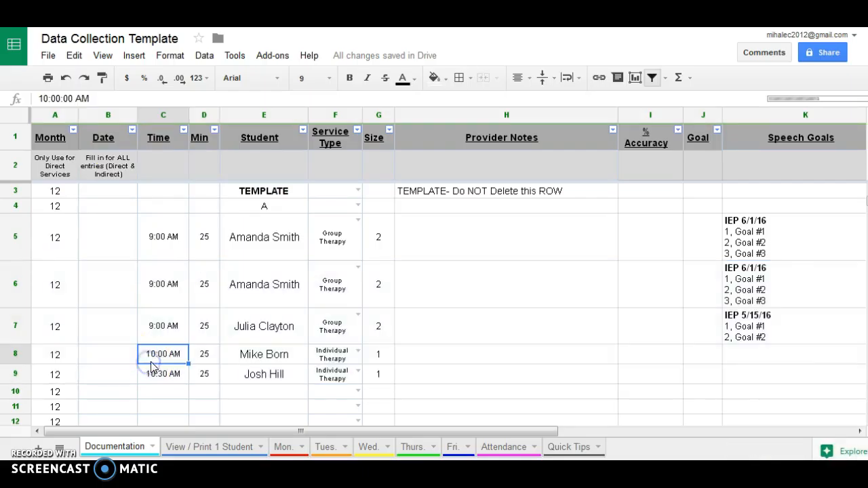
click(506, 453)
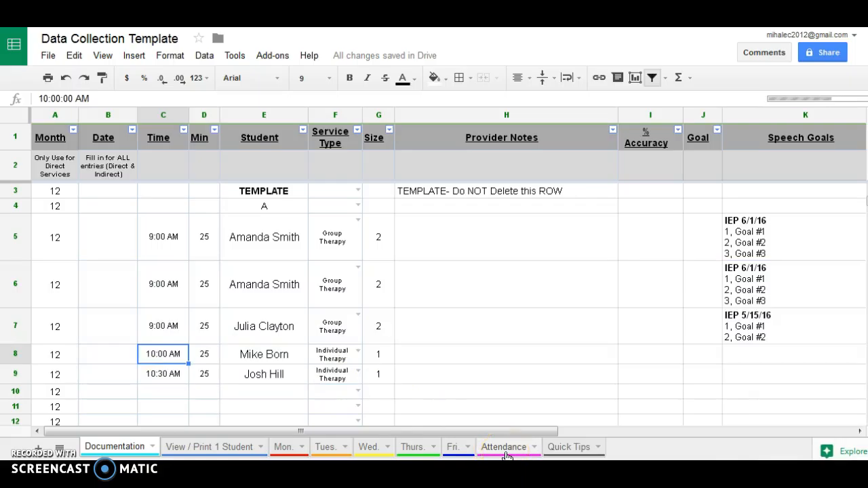
click(291, 449)
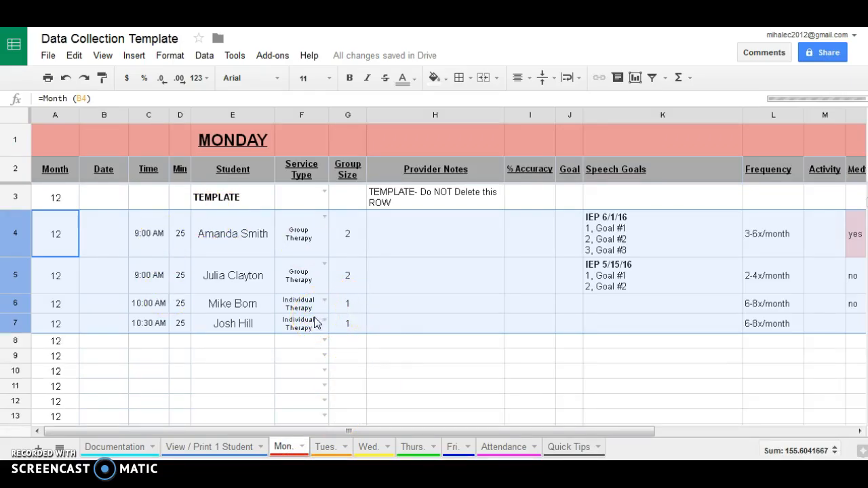
click(131, 449)
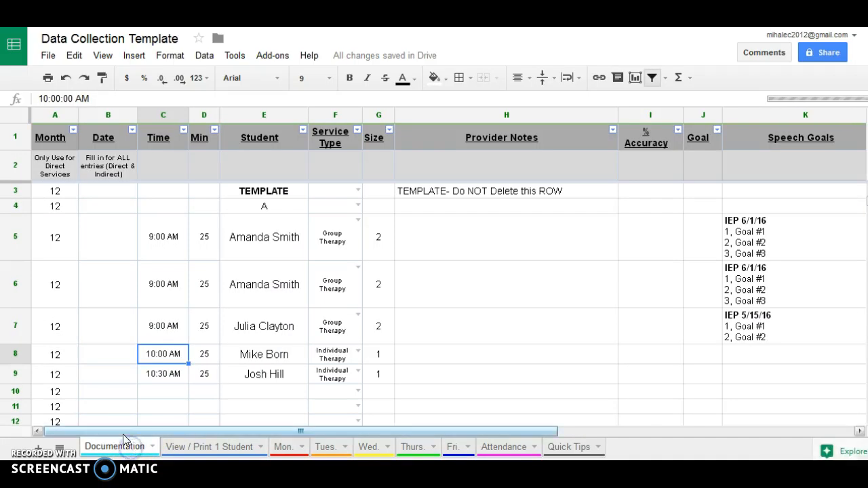
click(102, 234)
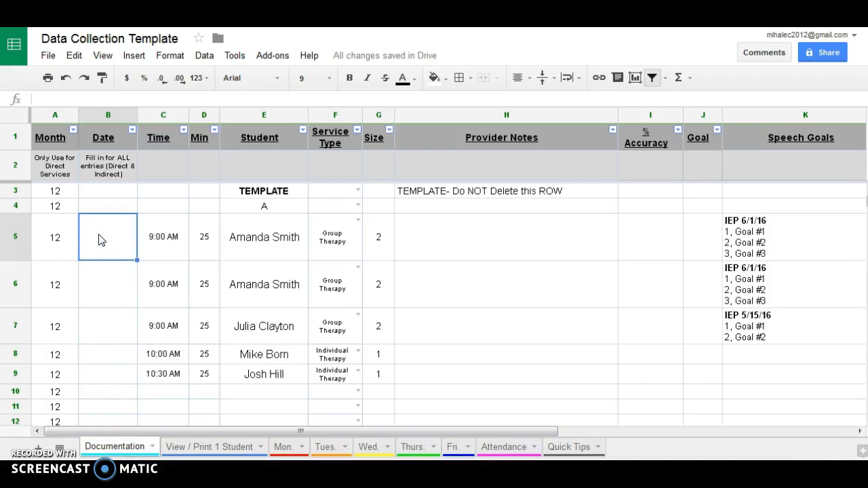
click(46, 115)
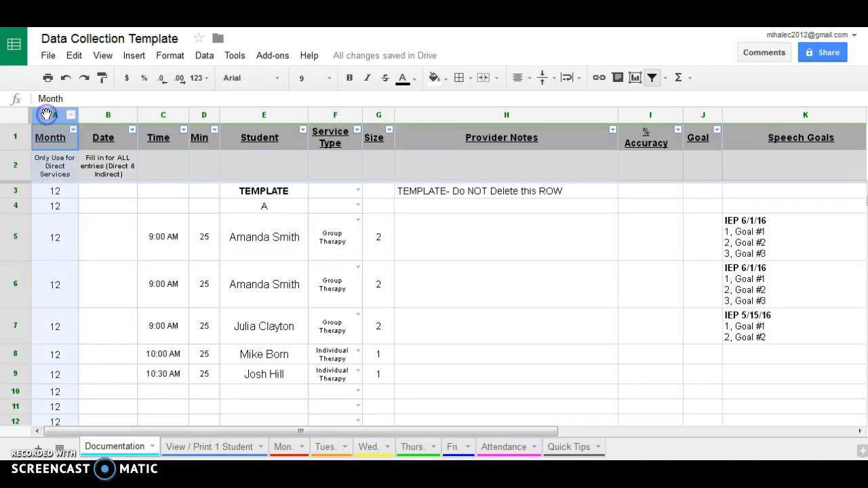
click(104, 236)
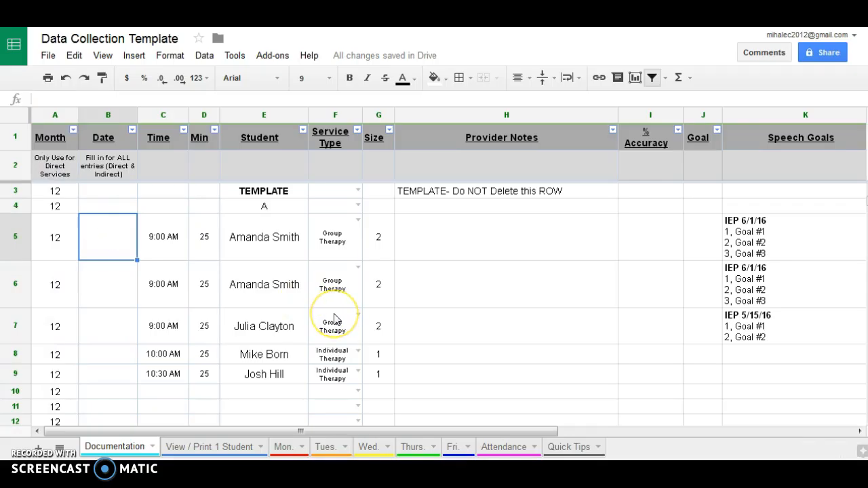
Enter the session dates 1/12 in B5 and 1/24 in B6.
text(1/12)
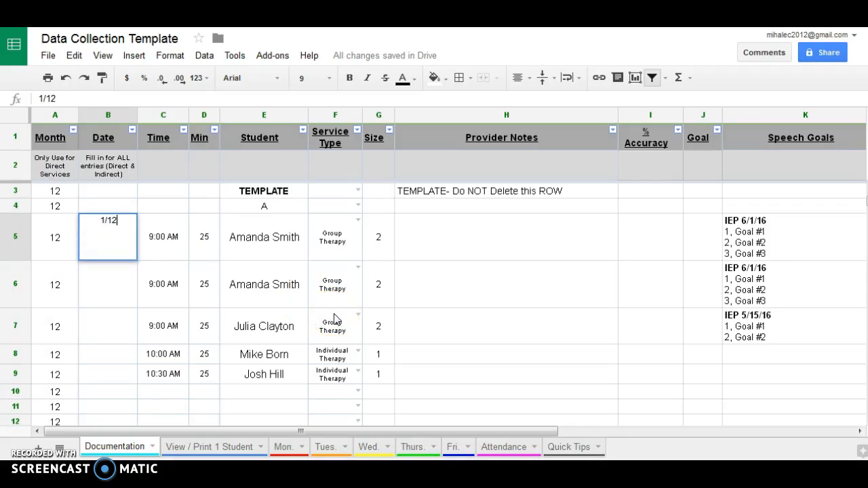
key(Return)
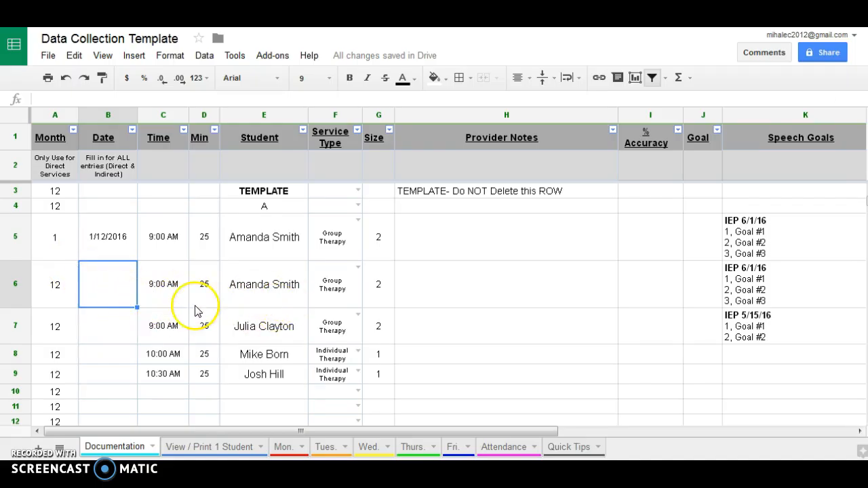
drag(15, 374, 16, 297)
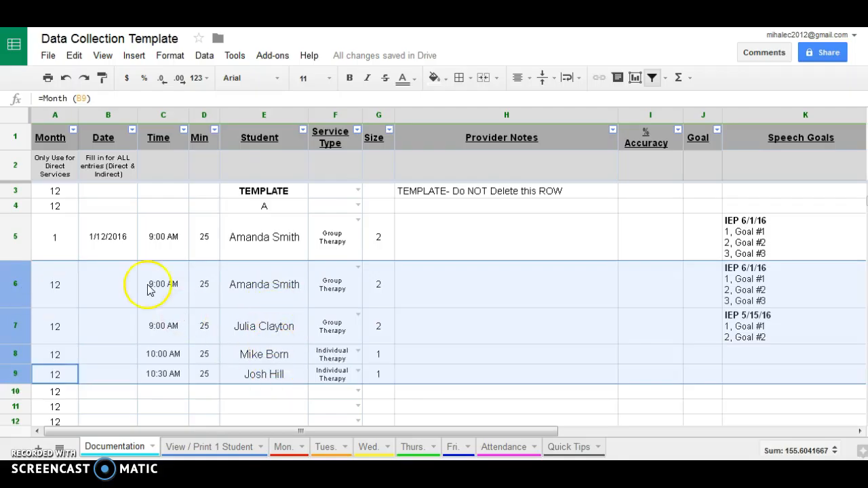
click(101, 286)
text(1/24)
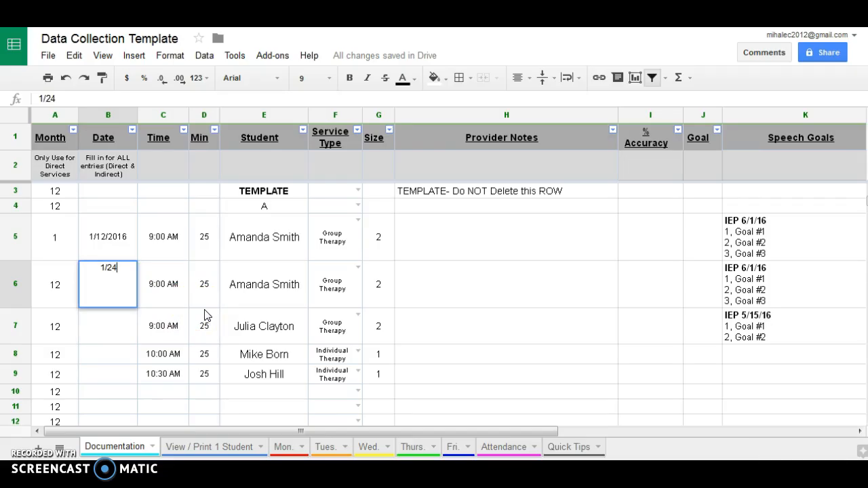
key(Return)
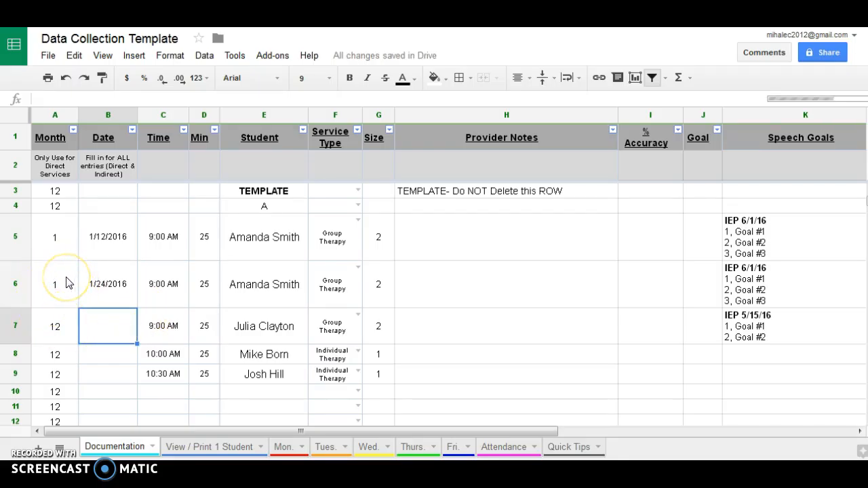
Copy the 1/24/2016 date from B6 into cells B7 to B9.
click(119, 297)
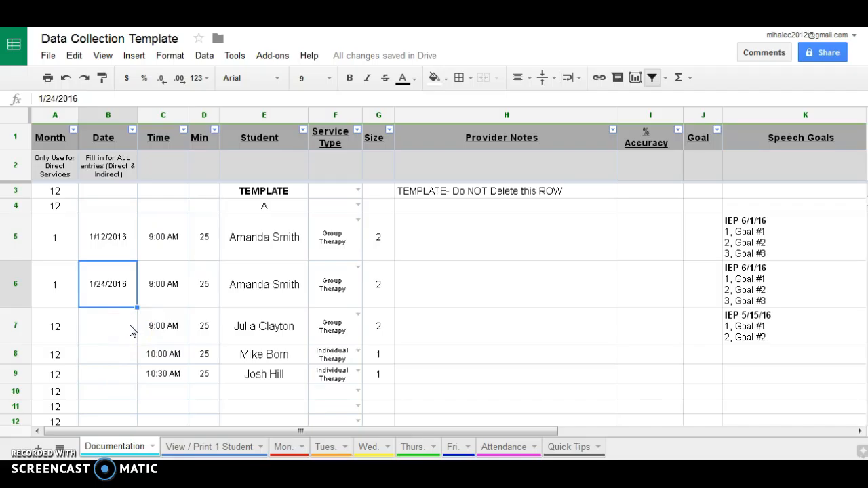
click(121, 296)
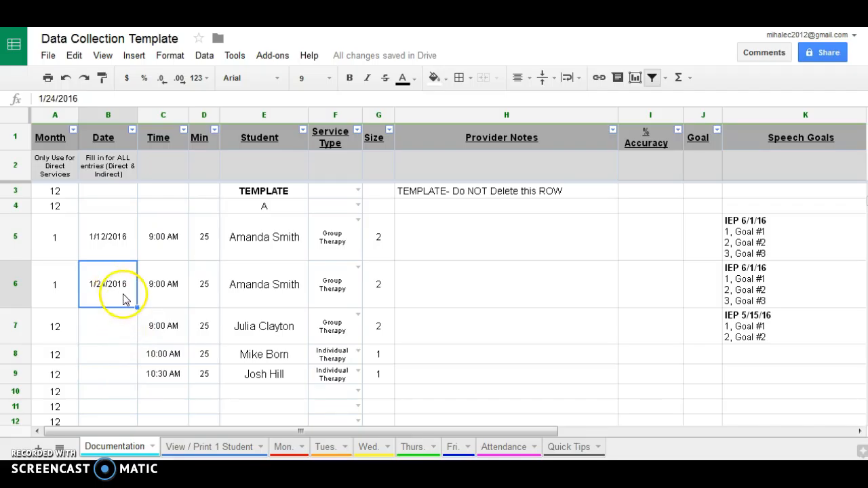
key(ctrl+c)
drag(114, 332, 113, 382)
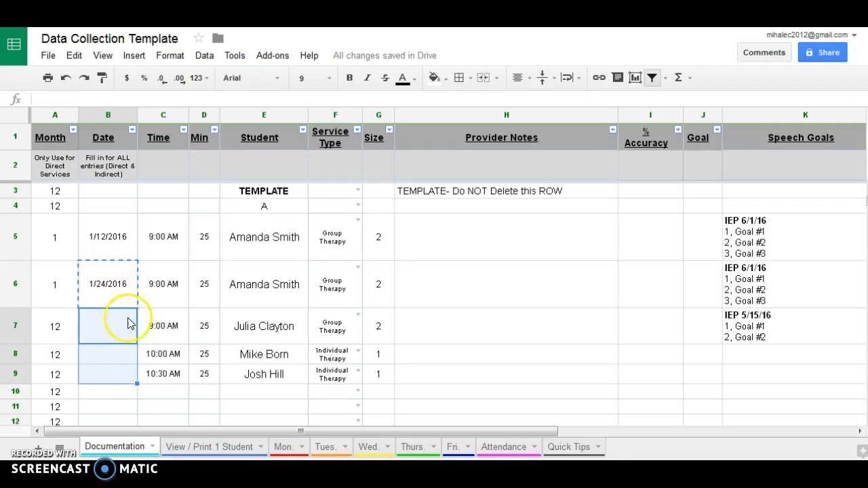
key(ctrl+v)
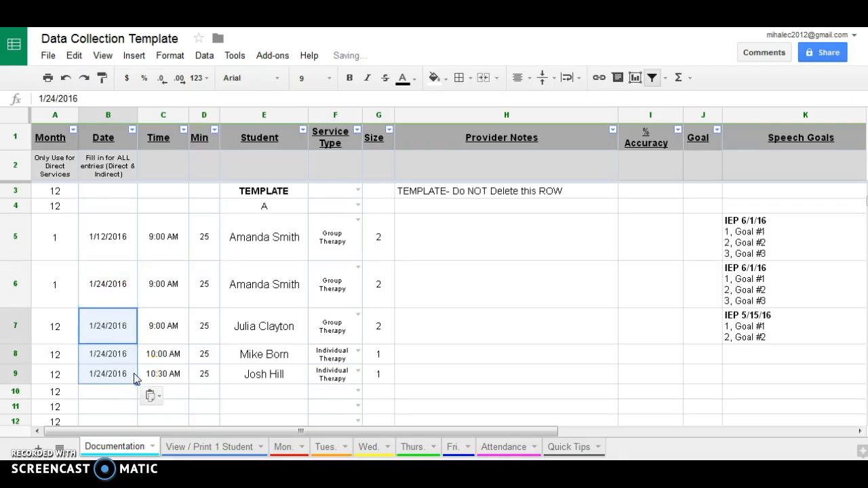
click(112, 293)
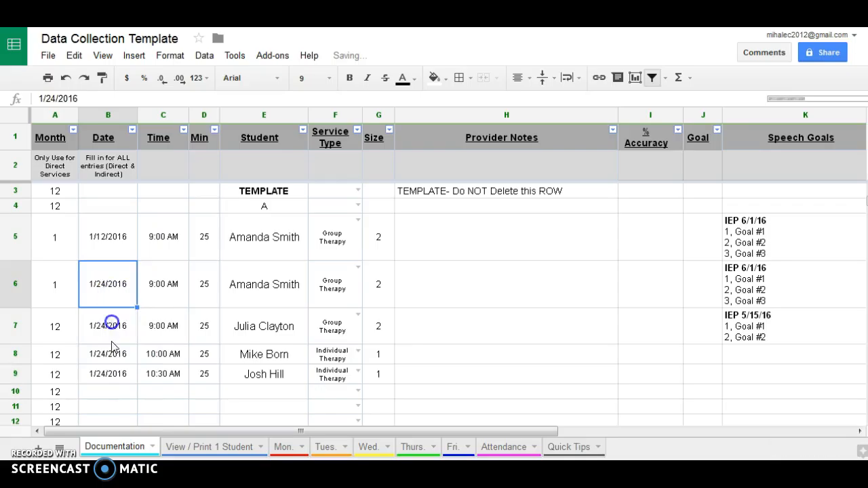
click(113, 326)
click(115, 373)
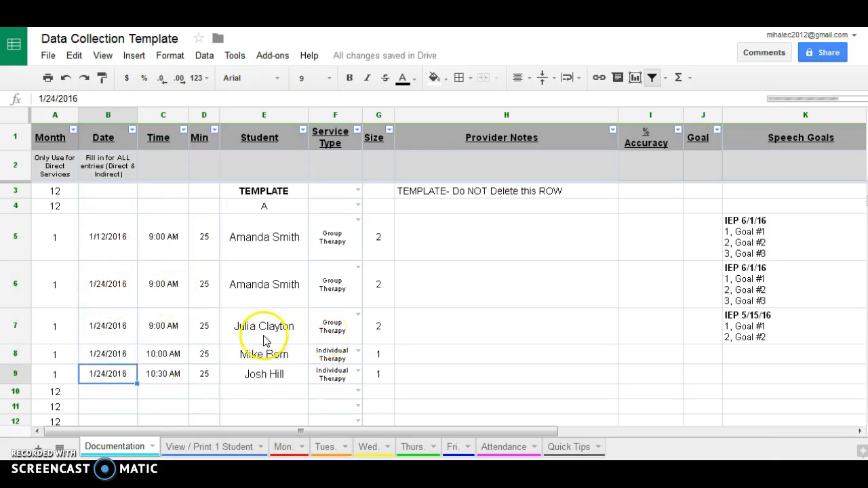
click(445, 291)
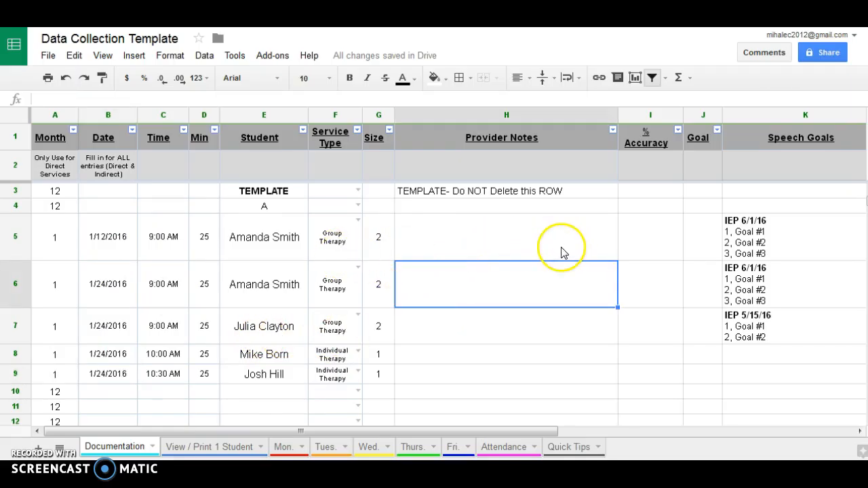
Record row 5 as Goal 1 with accuracy formula =5/13.
click(709, 239)
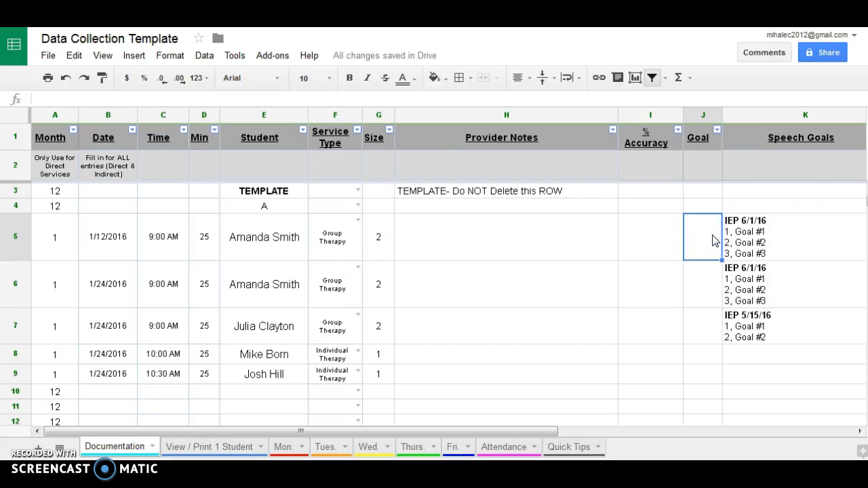
text(1)
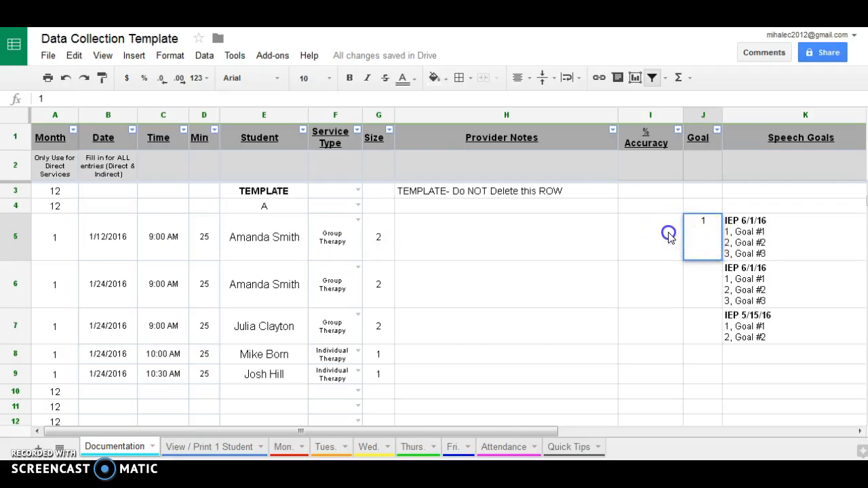
click(668, 235)
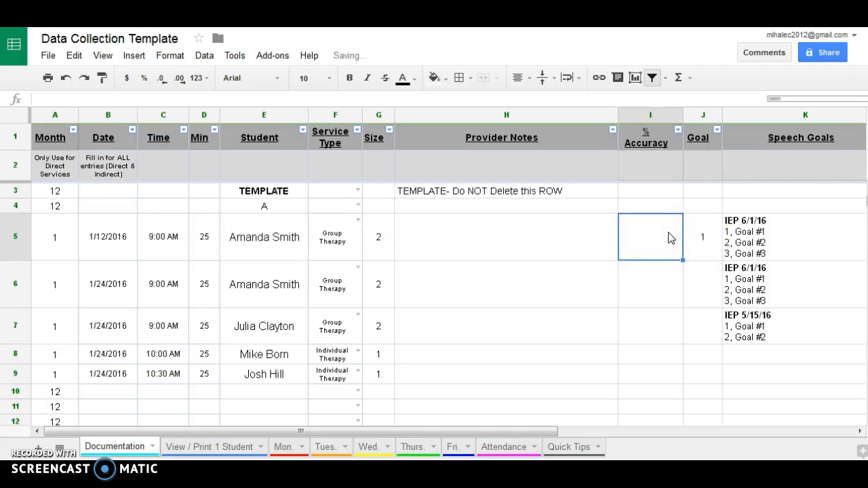
text(=)
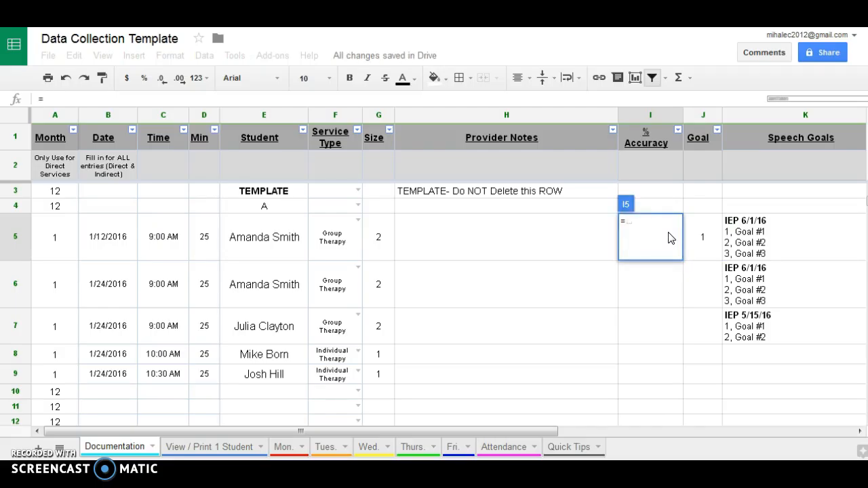
text(5/13)
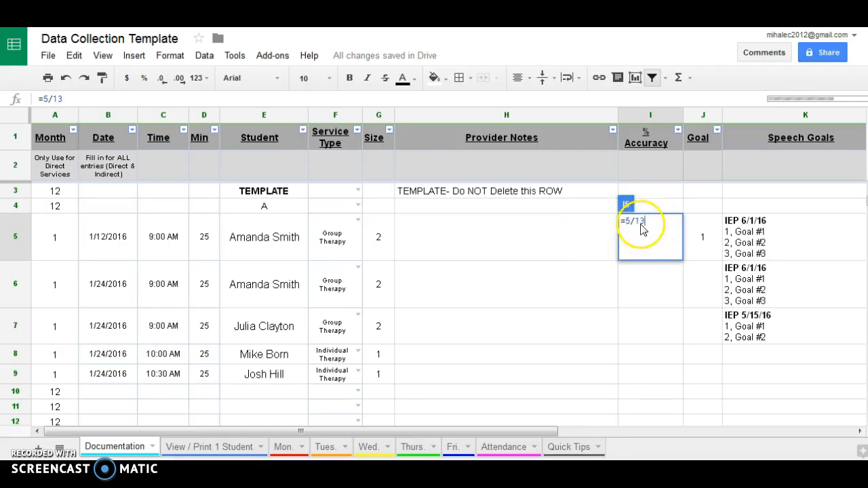
key(Return)
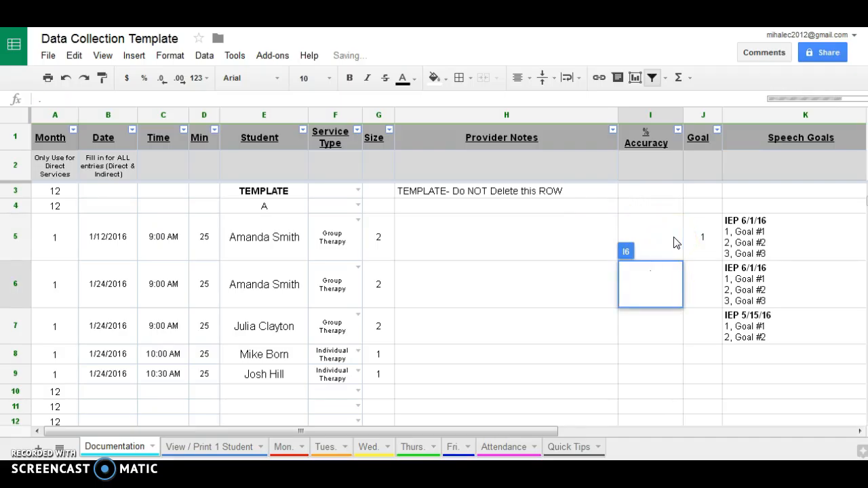
Record row 6 as Goal 2 with 100% accuracy.
double_click(669, 292)
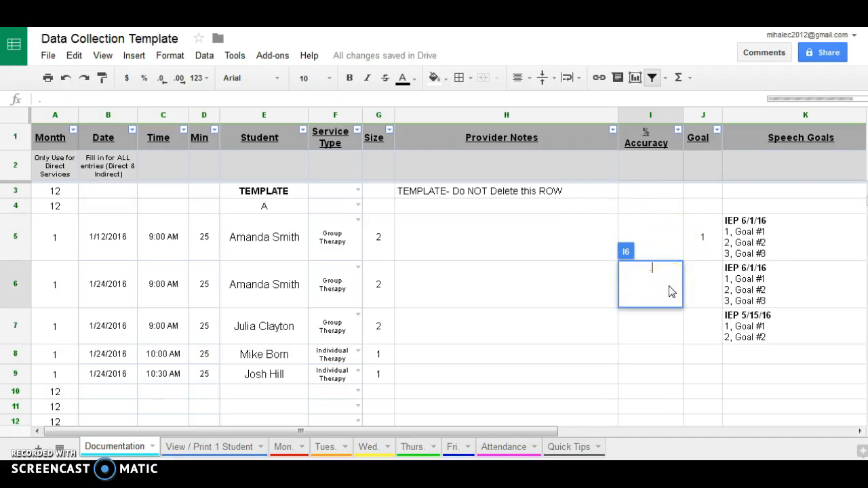
click(703, 287)
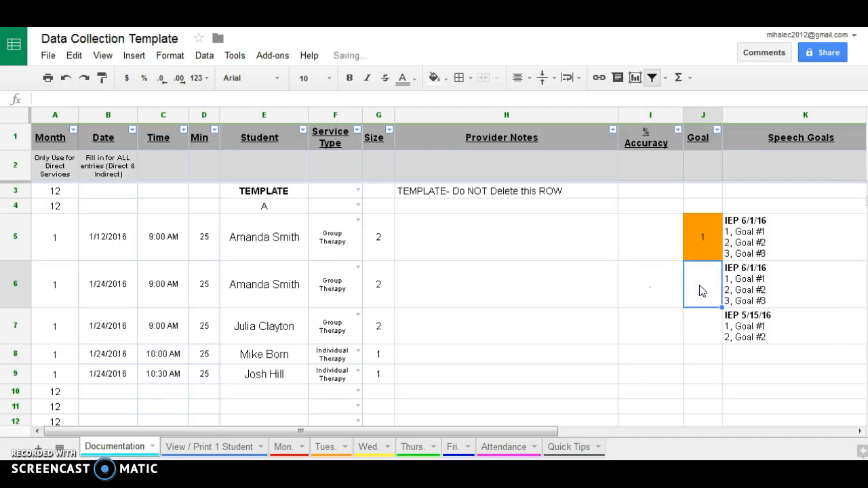
text(2)
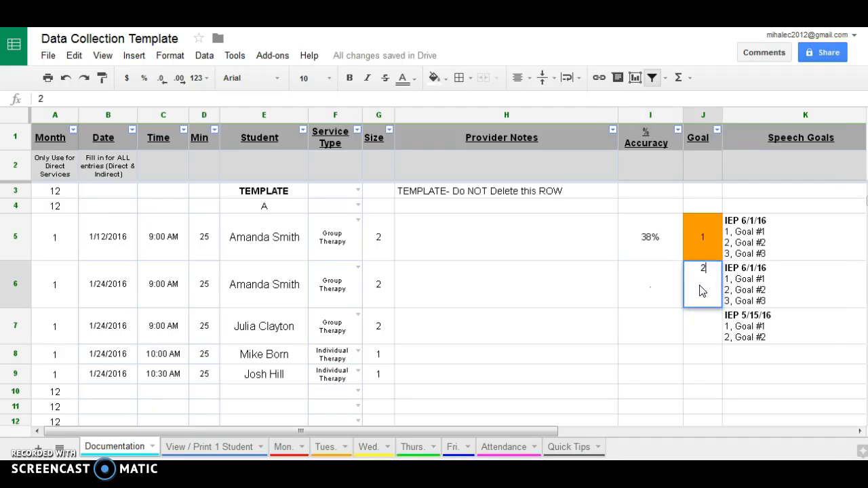
click(653, 288)
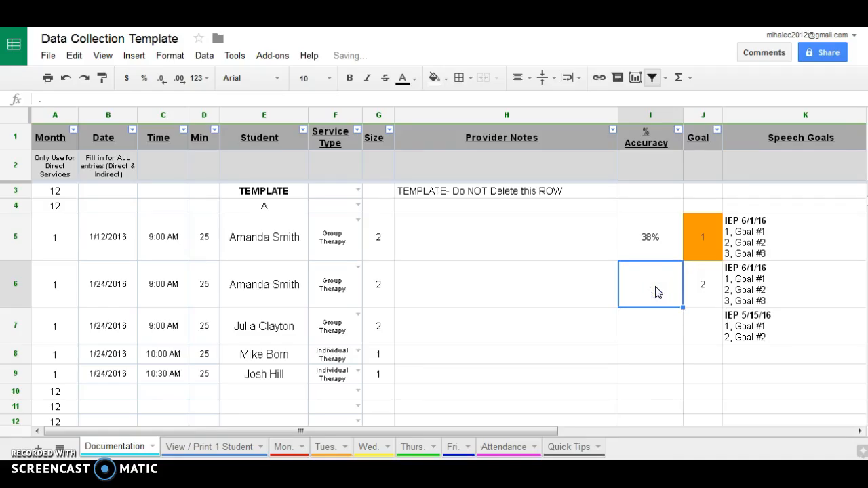
text(100)
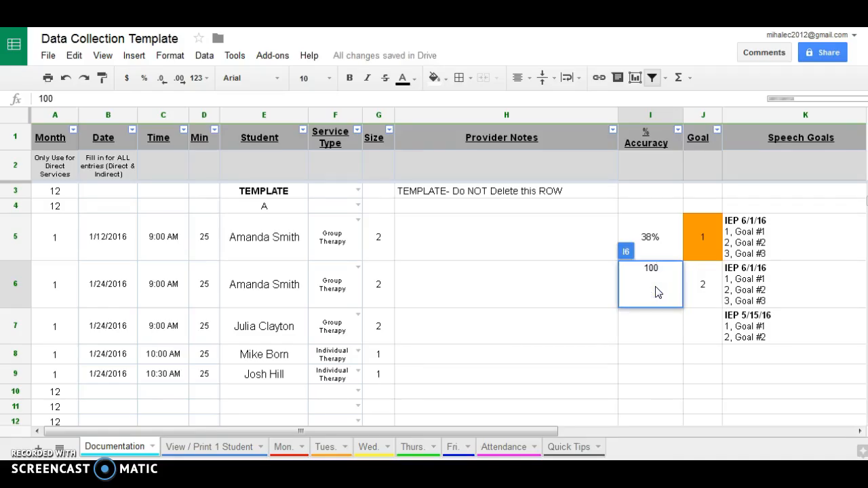
key(Return)
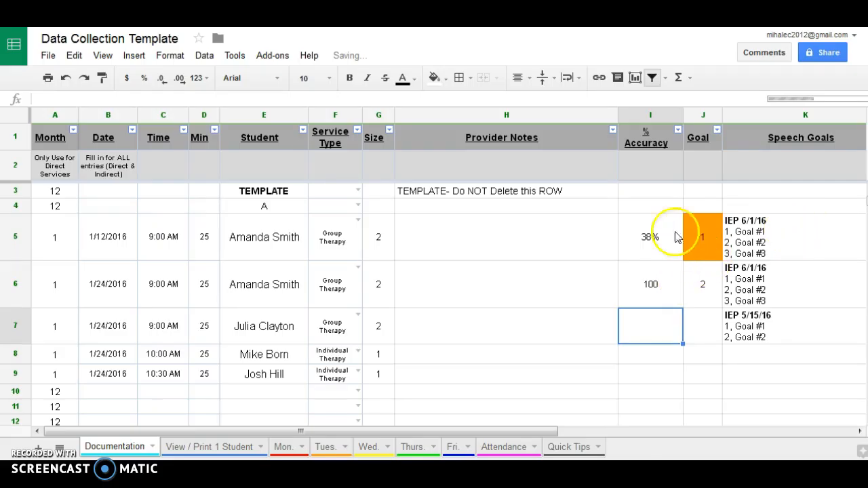
double_click(662, 292)
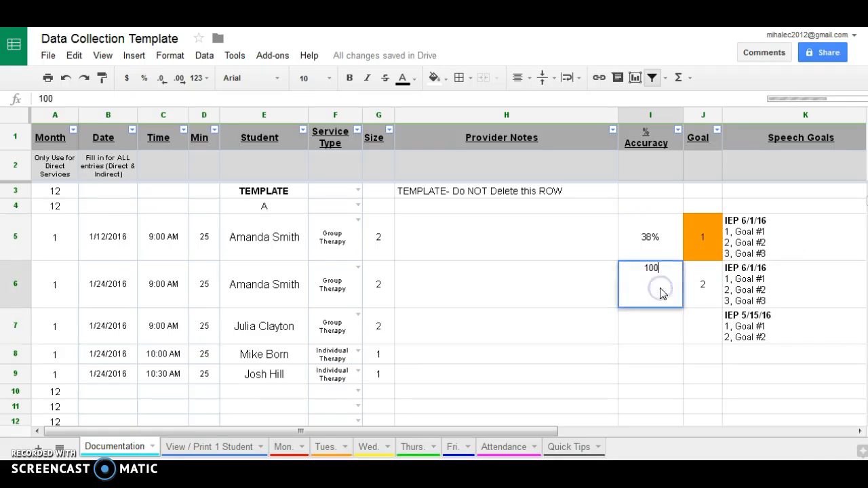
text(%)
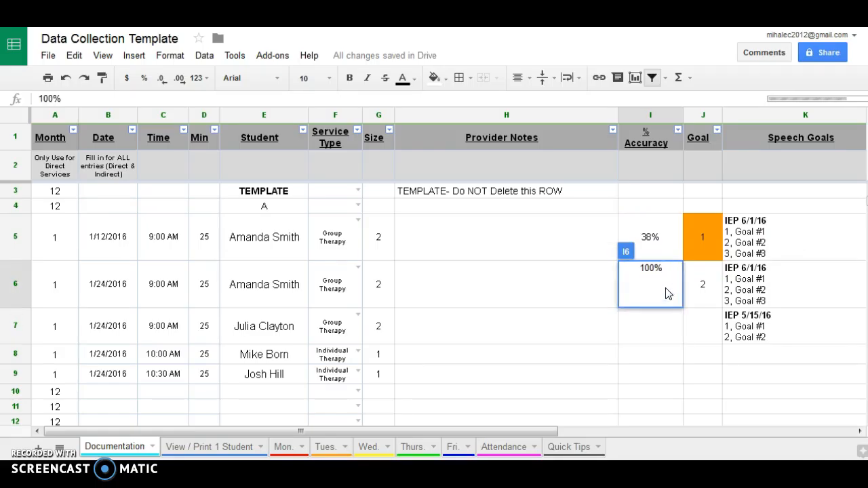
key(Return)
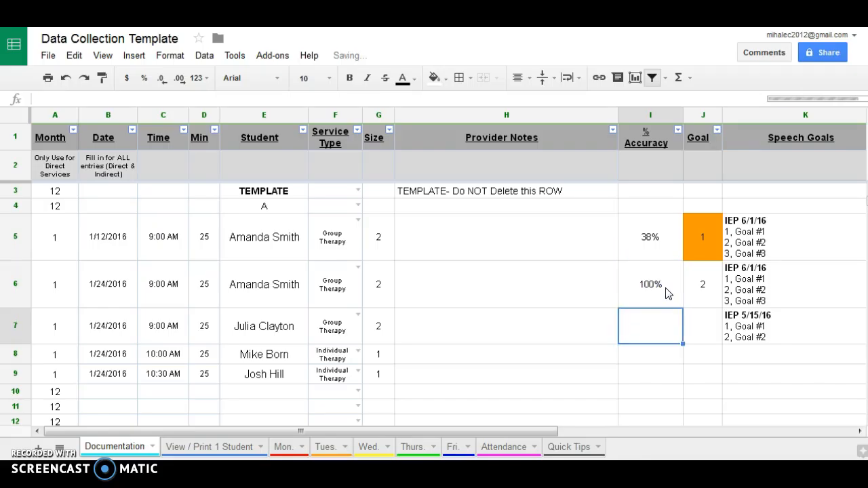
Record row 7 as Goal 1 with accuracy formula =1/3 in I7.
click(710, 331)
text(1)
click(657, 324)
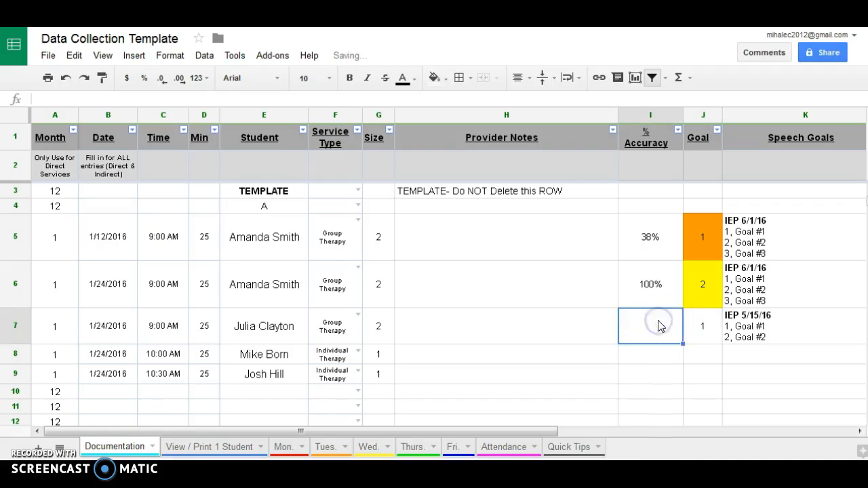
text(=1/3)
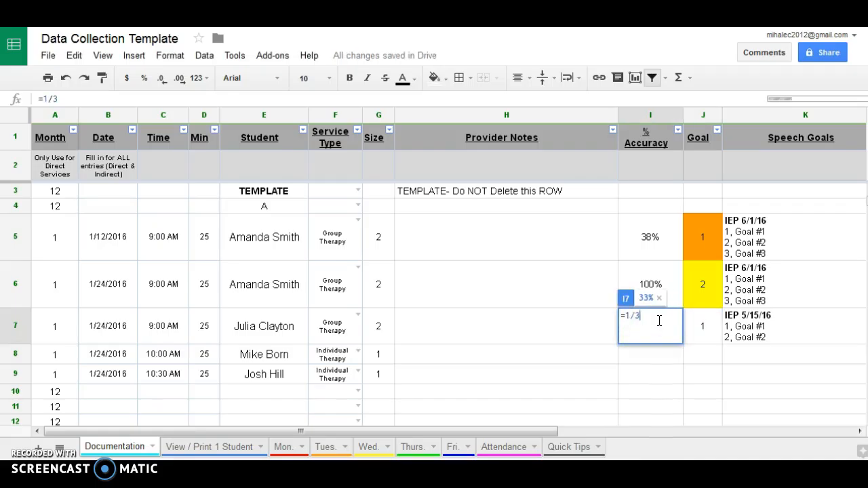
key(Return)
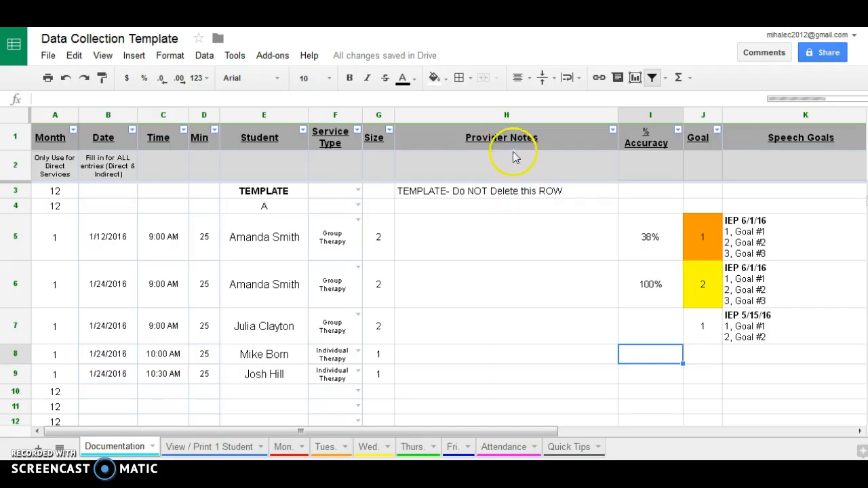
Enter 'Mod cues required.', 'Independent.' and 'Verbal, visual cues.' as Provider Notes in H5–H7.
click(548, 245)
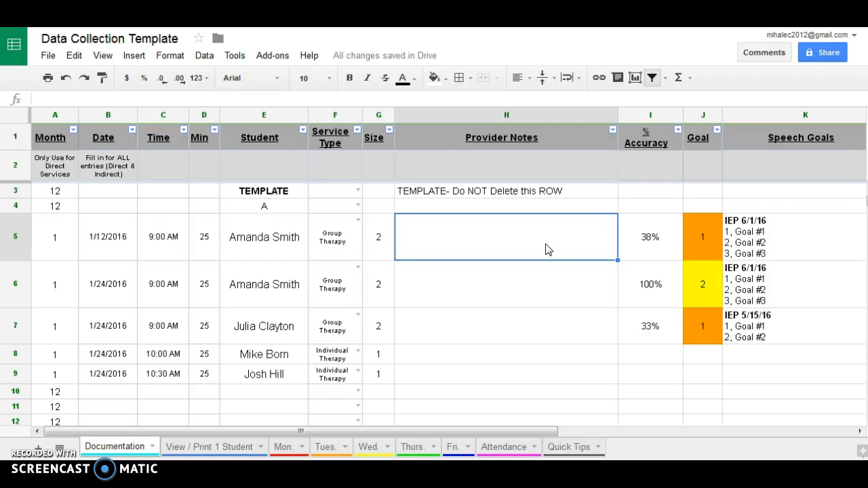
click(552, 245)
text(Mod )
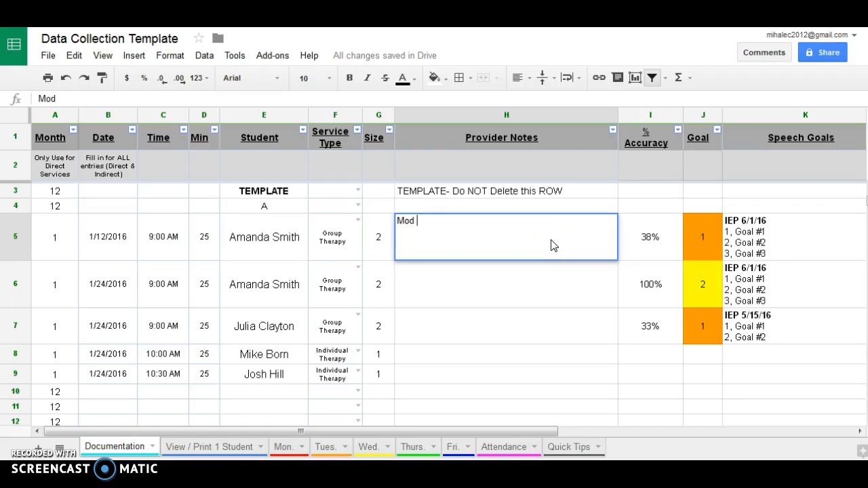
text(cues required)
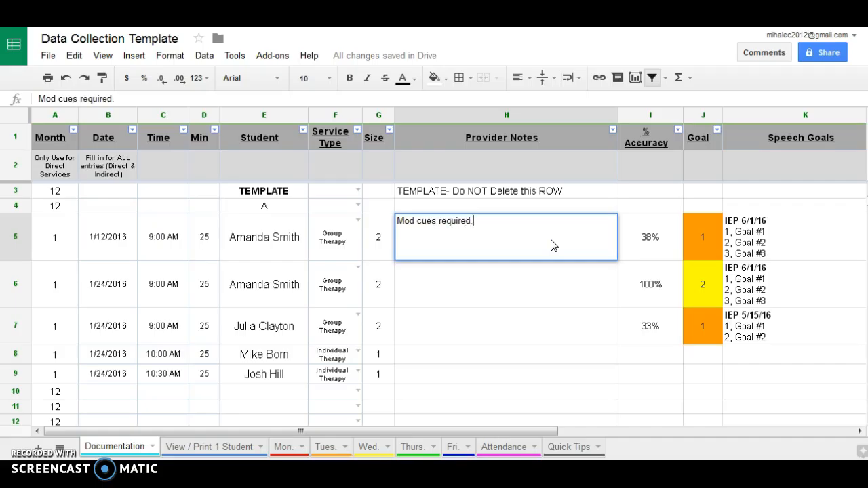
text(.)
key(Return)
text(Indepe)
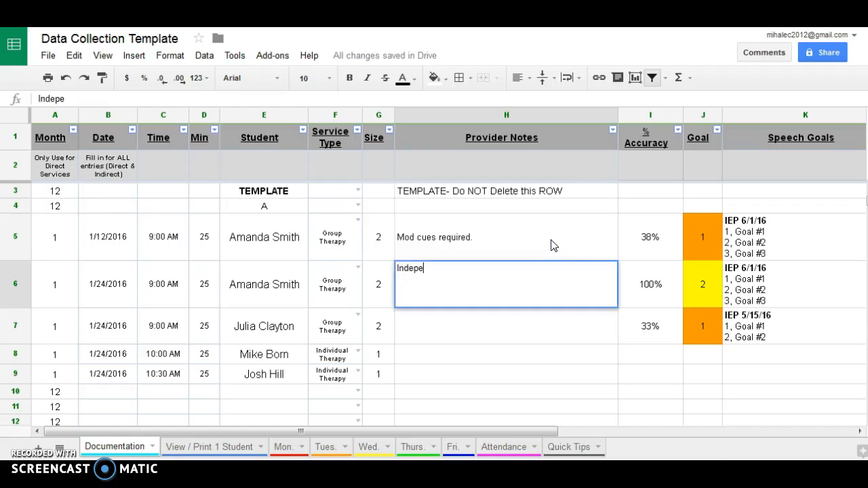
text(ndent.)
key(Return)
text(Verbal, visual cues.)
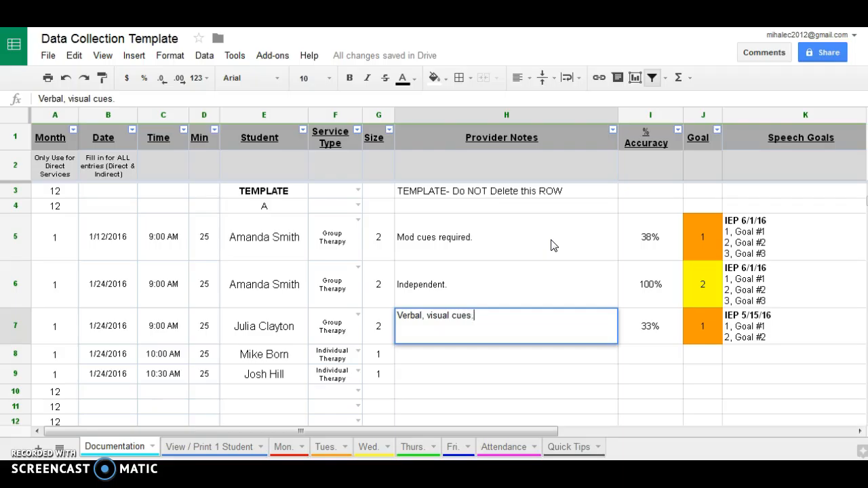
key(Return)
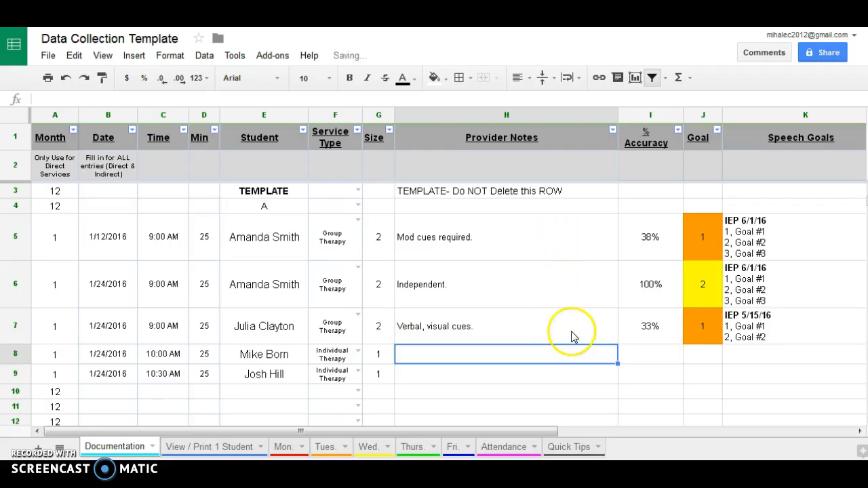
drag(523, 434, 659, 441)
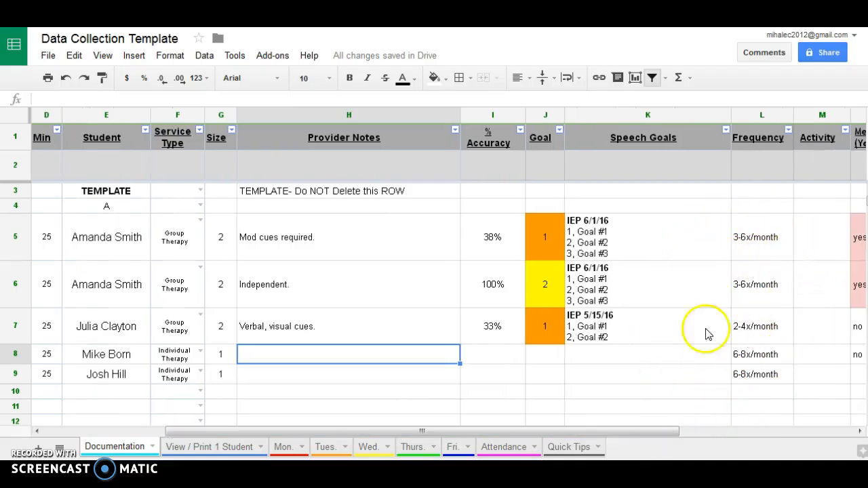
Scroll across the Documentation columns, then switch to the View / Print 1 Student sheet.
drag(651, 432, 680, 434)
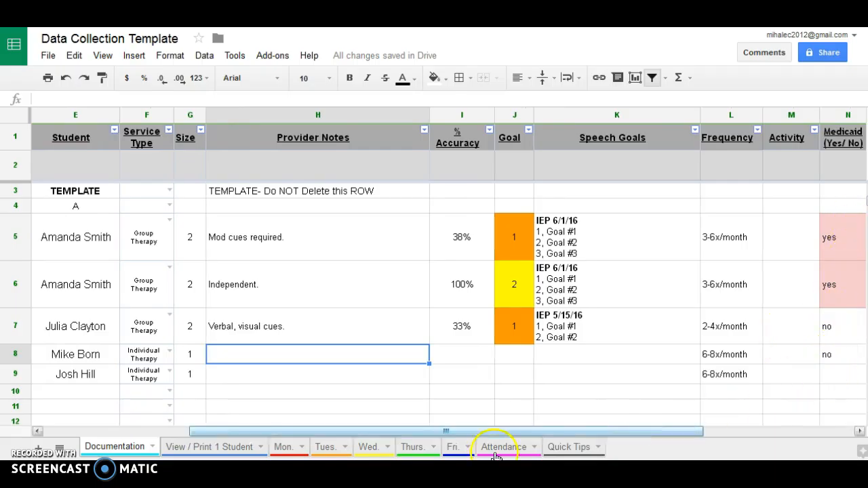
drag(527, 431, 300, 432)
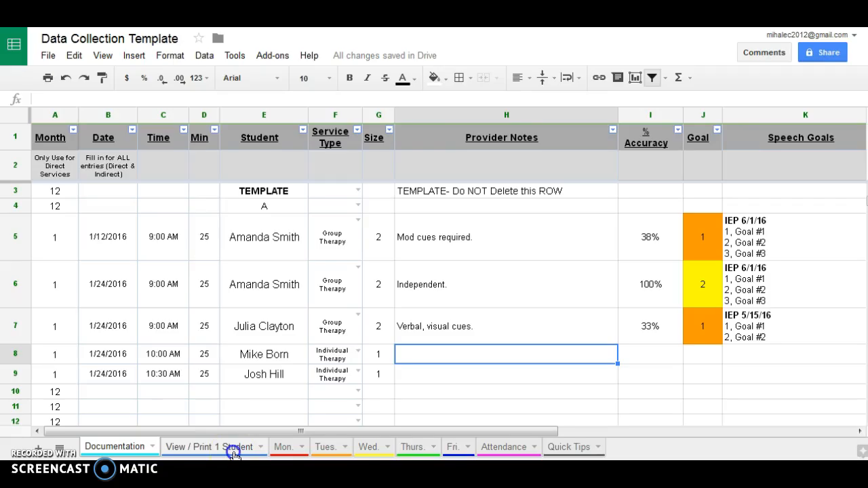
click(233, 451)
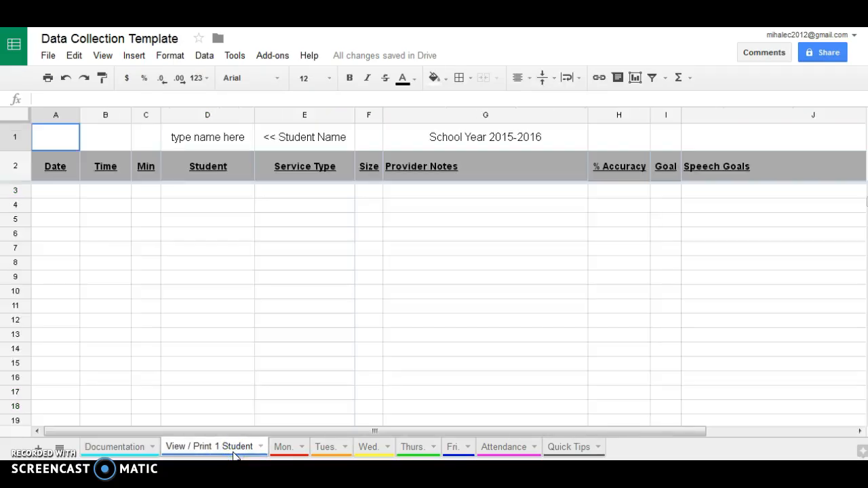
Enter the student's name in D1 to list her 1/12/16 and 1/24/16 sessions at 38% and 100%.
click(221, 139)
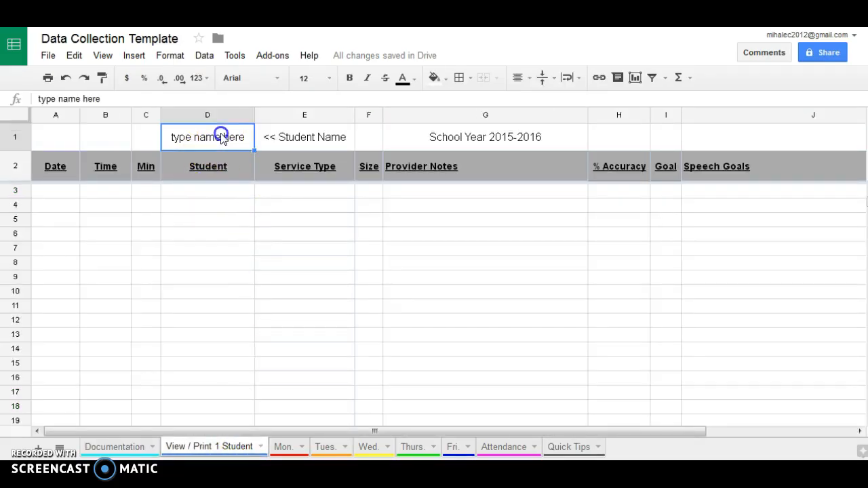
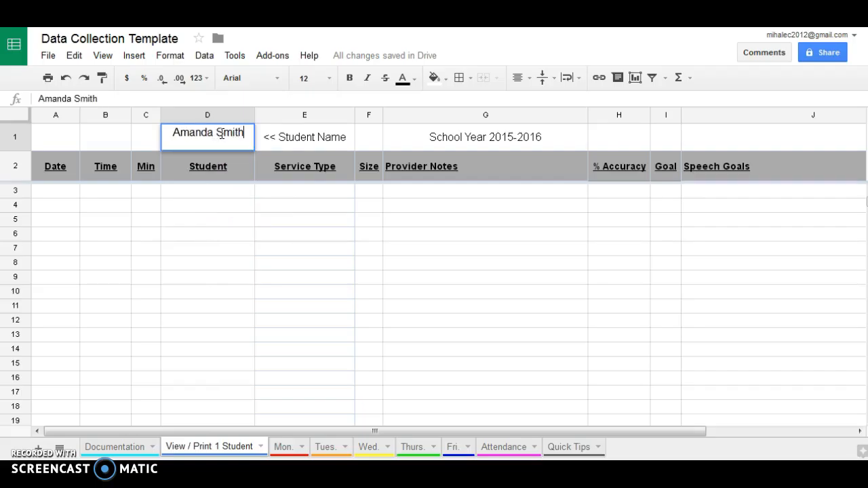
click(227, 205)
key(Return)
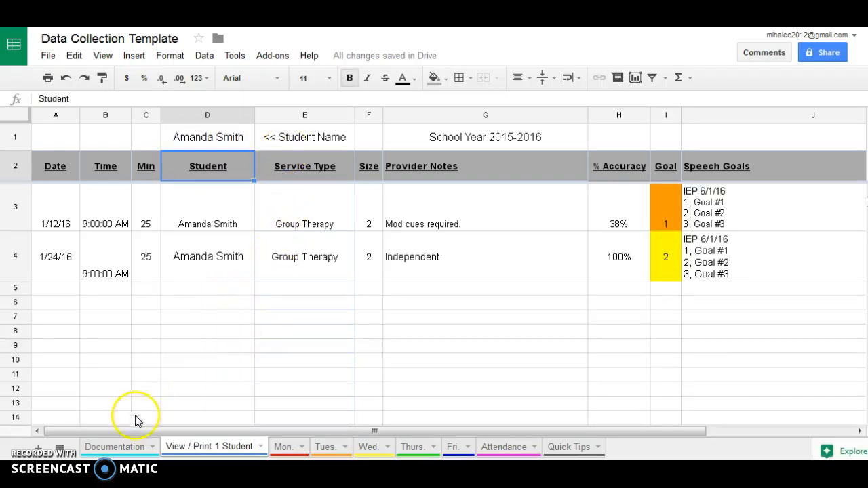
click(129, 447)
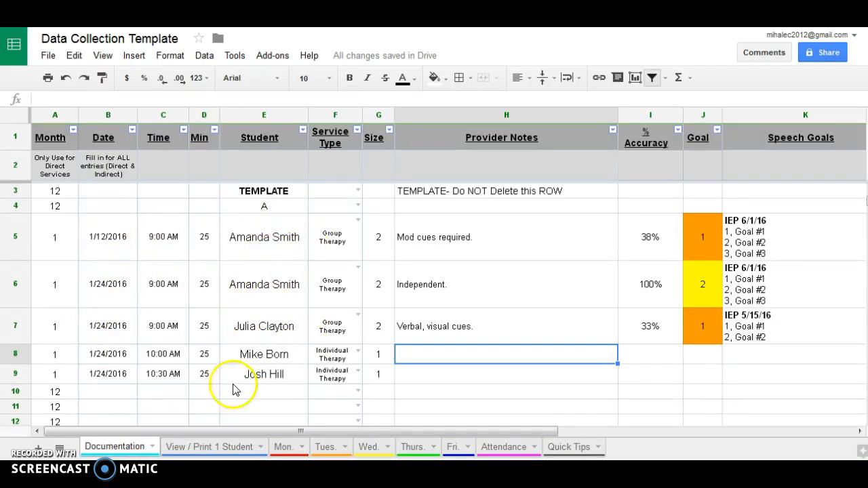
click(190, 447)
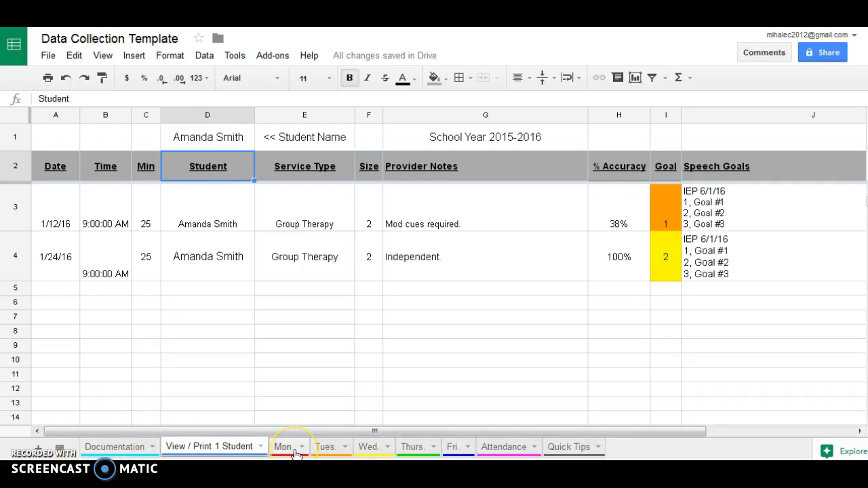
click(141, 447)
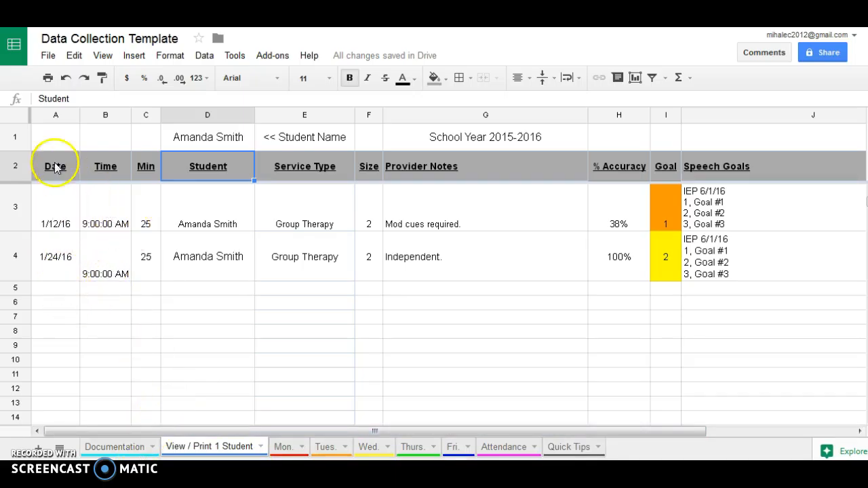
Apply Middle vertical alignment to the whole View / Print 1 Student sheet.
click(18, 117)
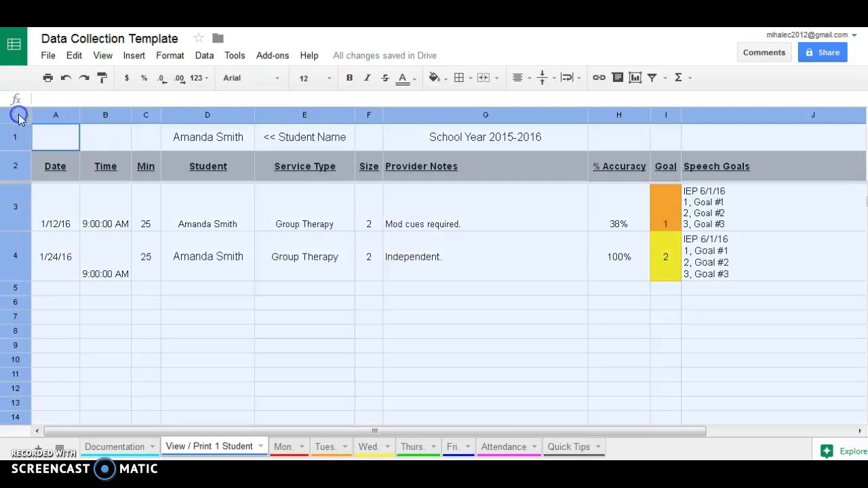
click(542, 77)
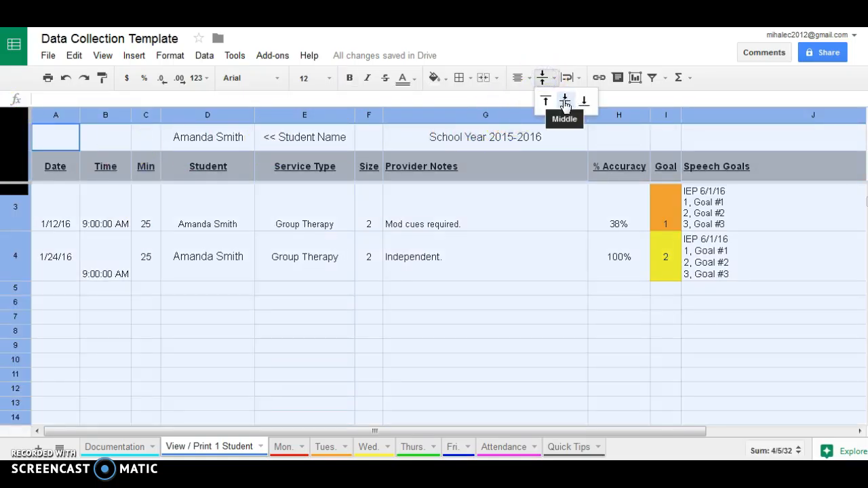
click(565, 104)
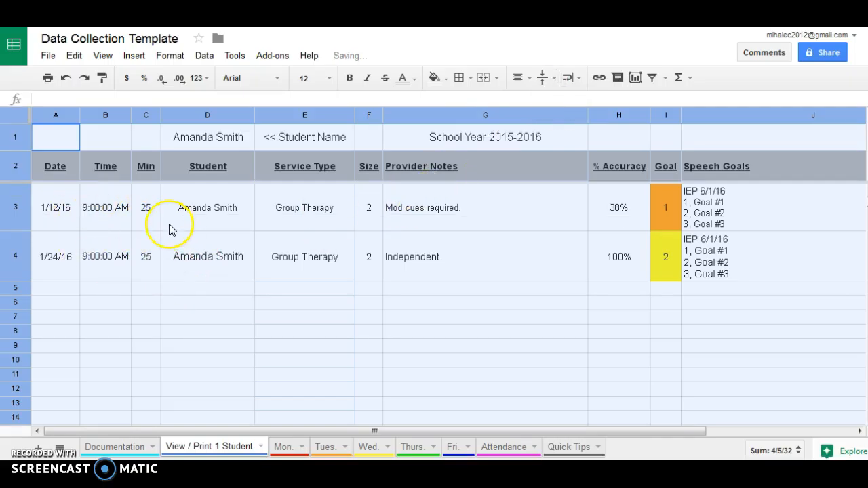
click(214, 255)
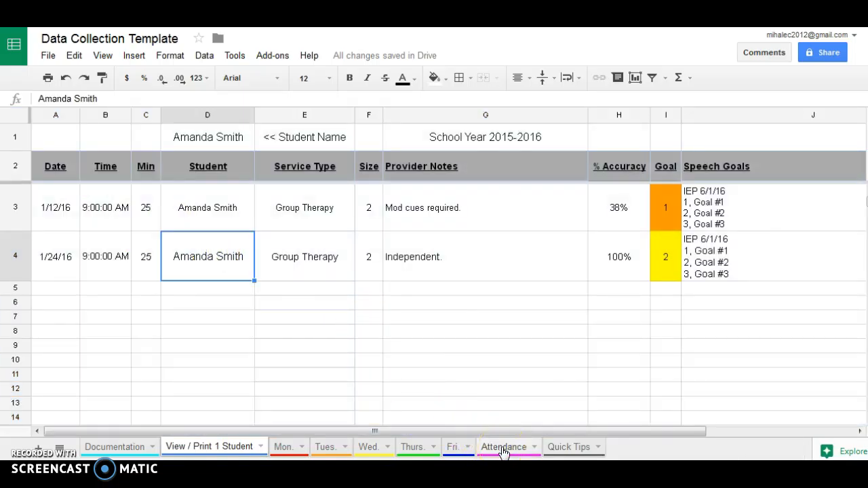
Enter the student's name in Attendance A5 to tally her two January sessions.
click(503, 449)
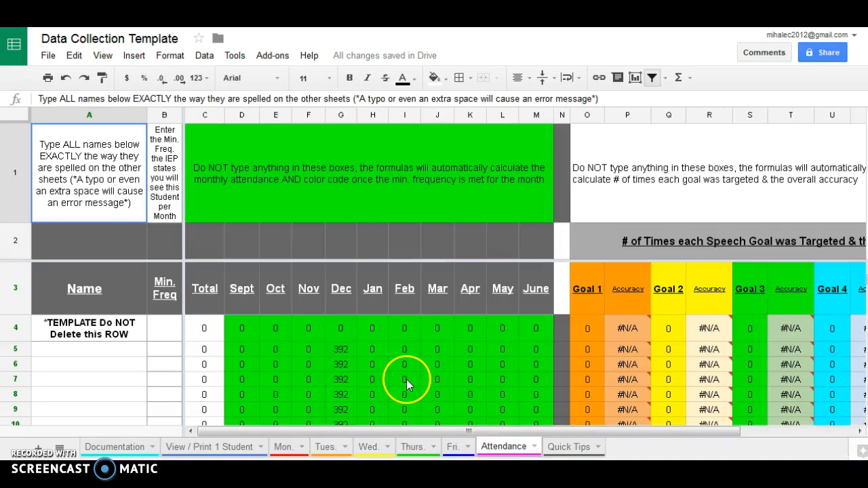
click(108, 352)
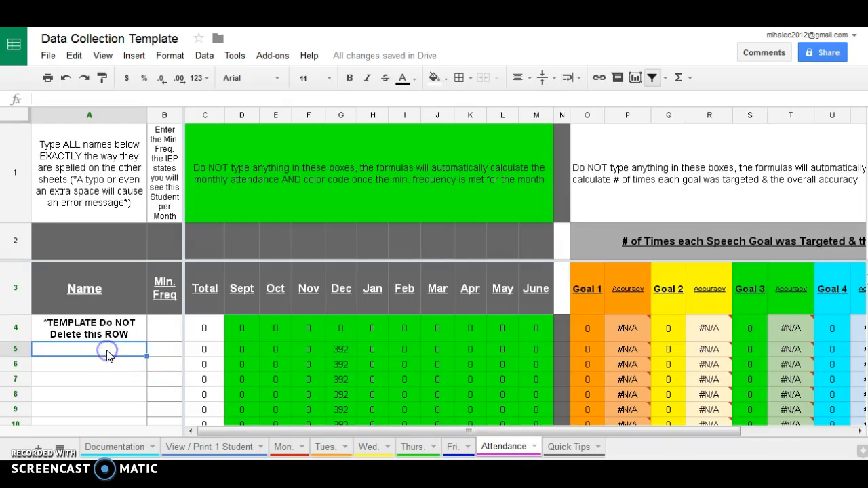
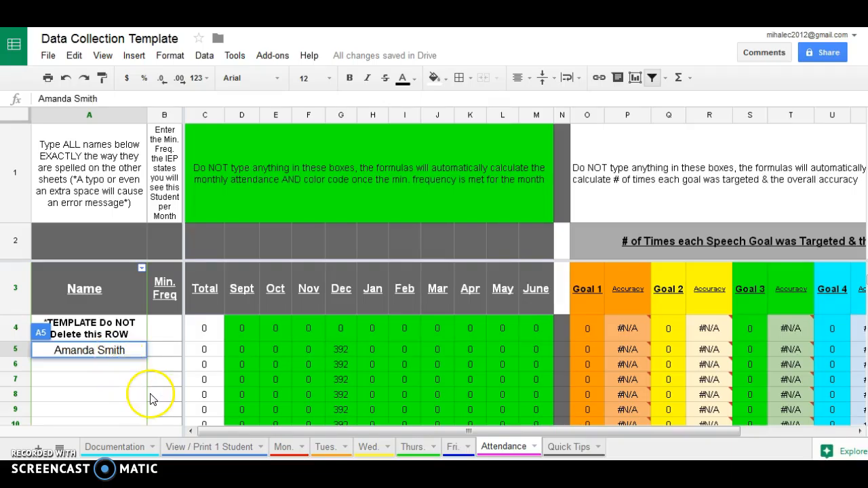
click(112, 371)
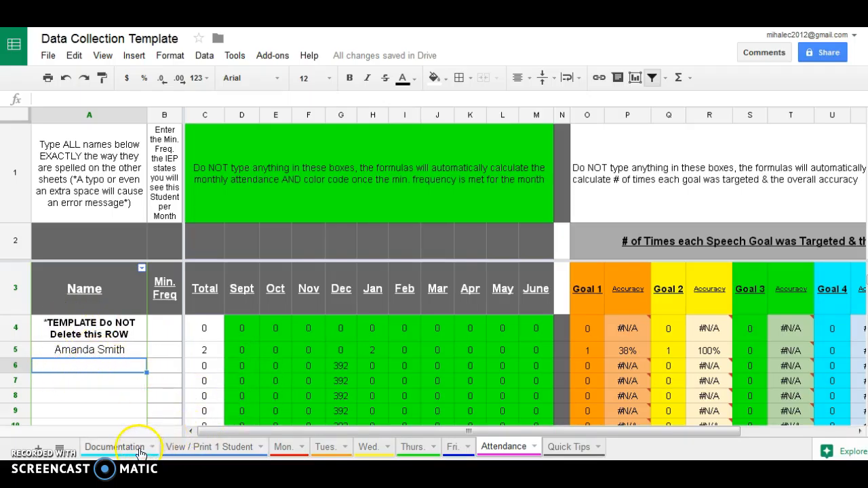
click(290, 448)
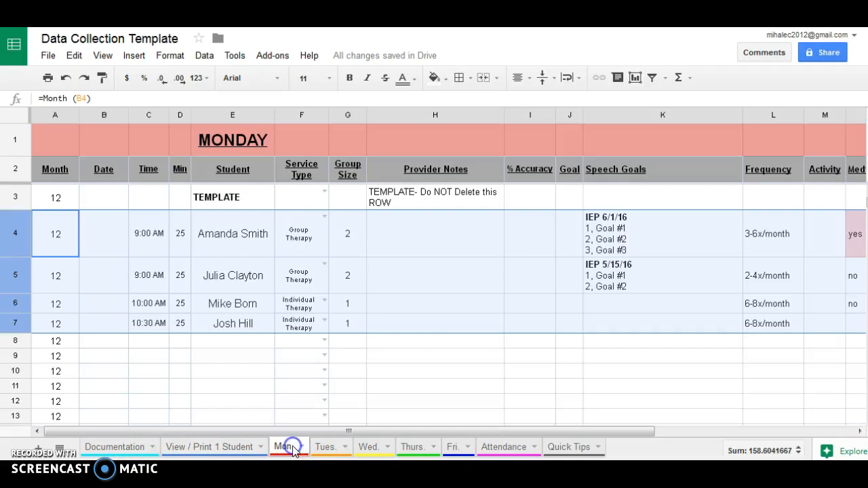
Copy the four student names from the Monday sheet's E4:E7 into the Attendance Name column.
click(225, 377)
drag(240, 253, 251, 332)
key(ctrl+c)
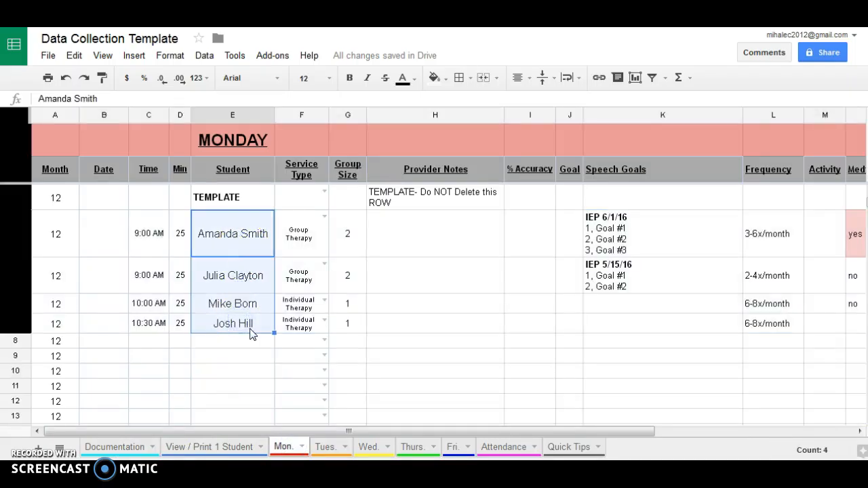
click(491, 449)
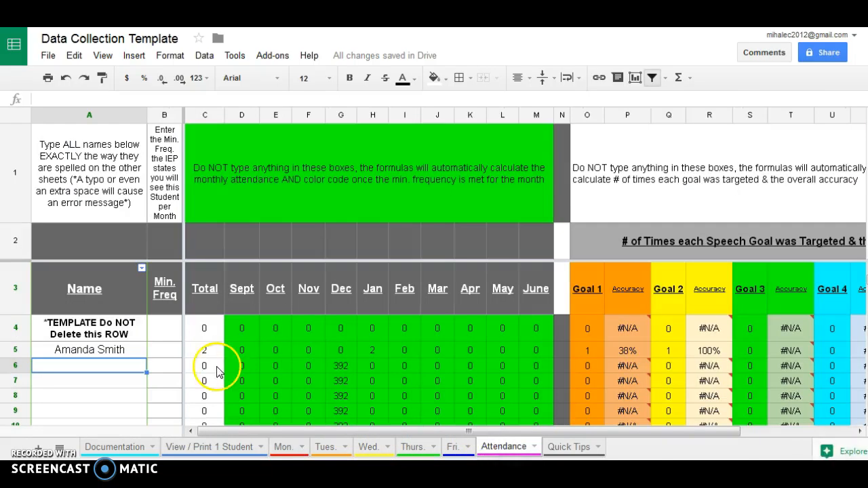
click(112, 354)
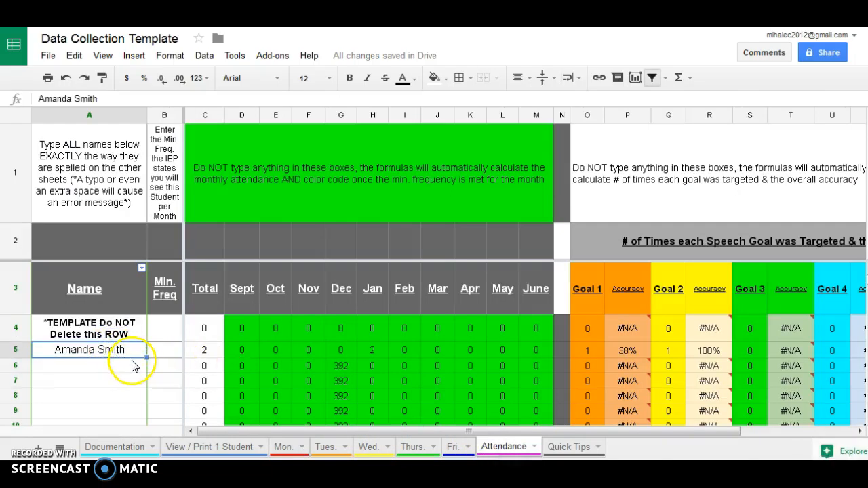
key(ctrl+v)
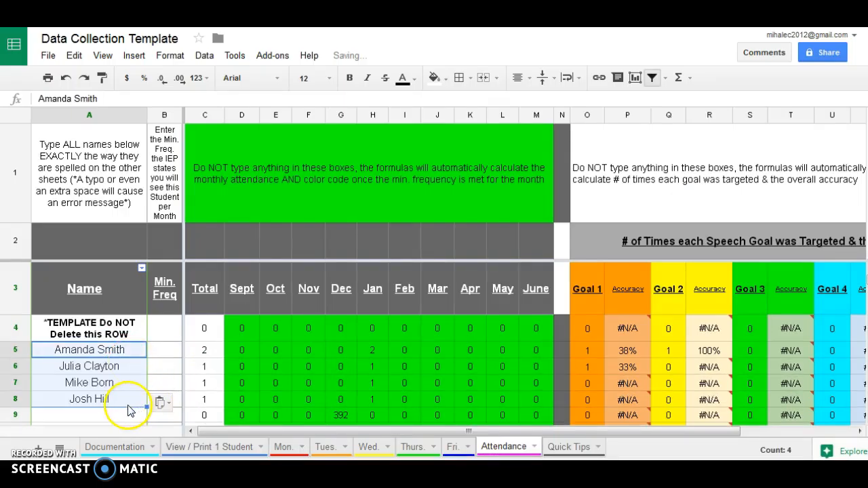
click(121, 411)
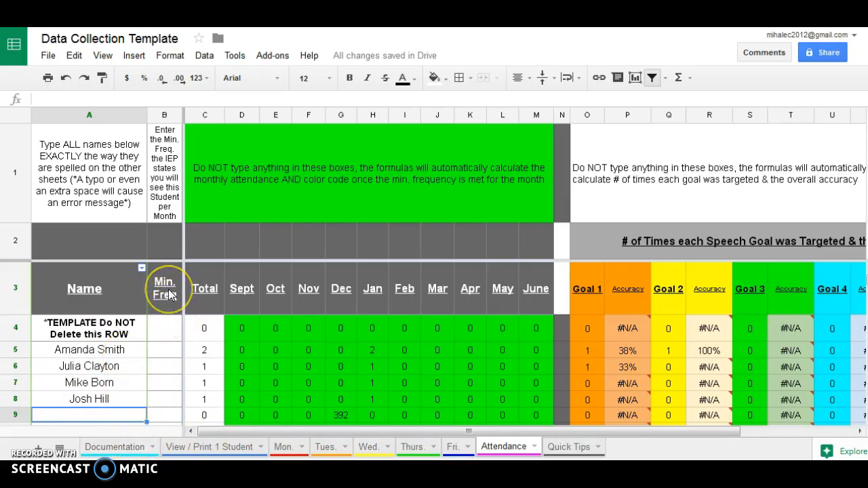
click(173, 351)
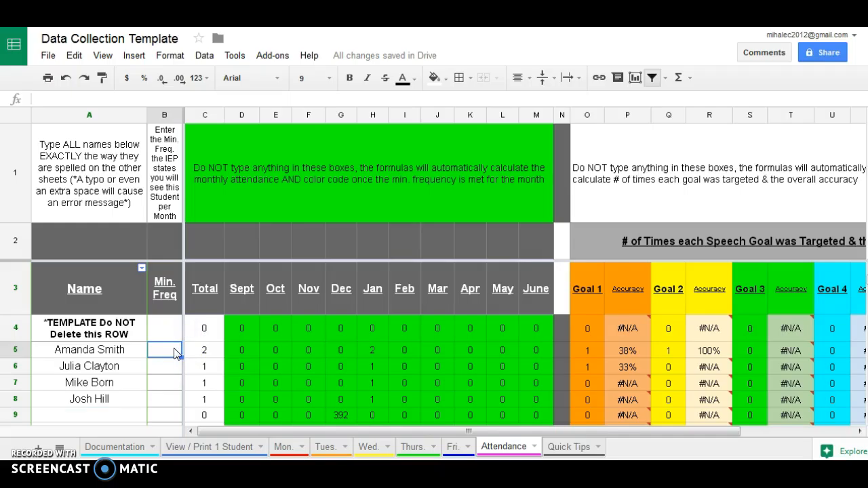
click(282, 448)
drag(313, 433, 404, 446)
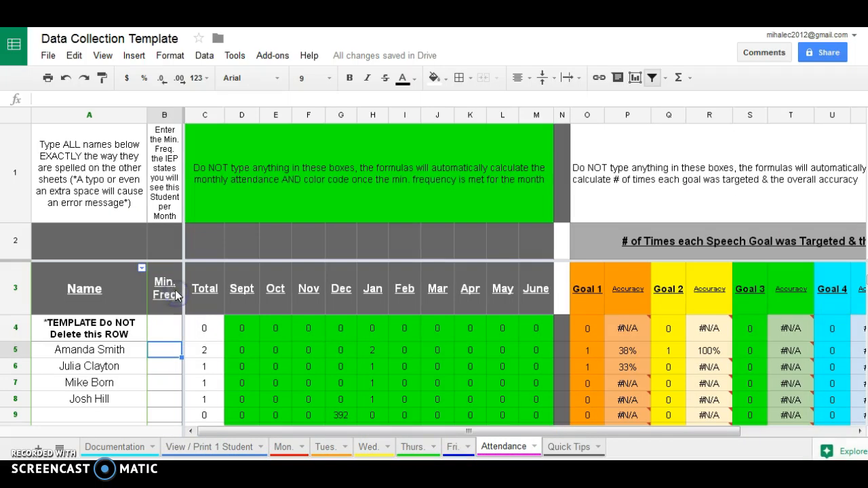
Enter Min. Freq values 3, 2, 6 and 6 for the four students starting at B5.
click(160, 349)
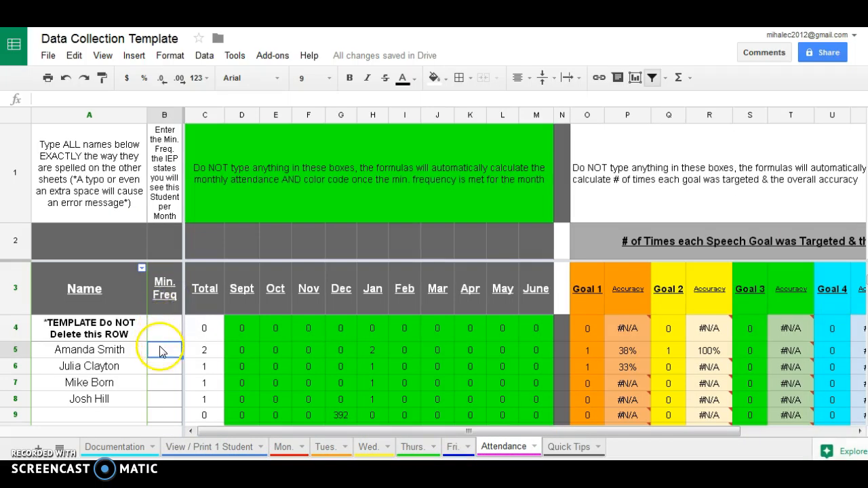
text(3)
key(Return)
text(2)
key(Return)
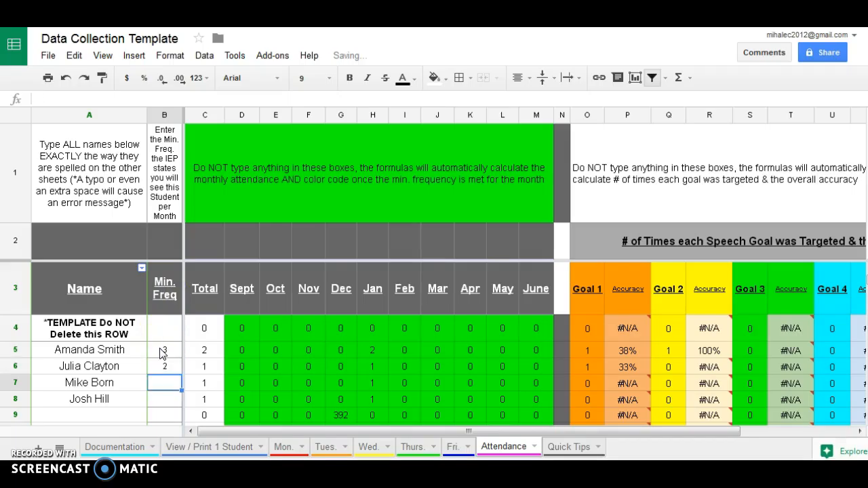
text(6)
key(Return)
text(6)
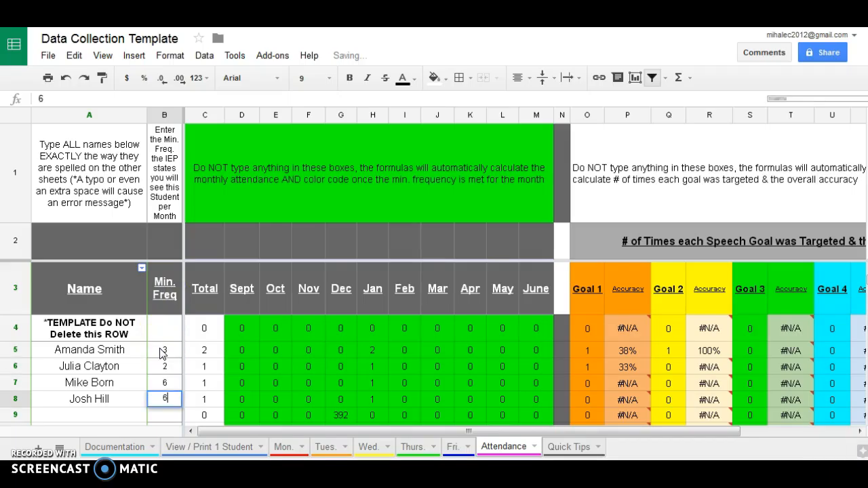
key(Return)
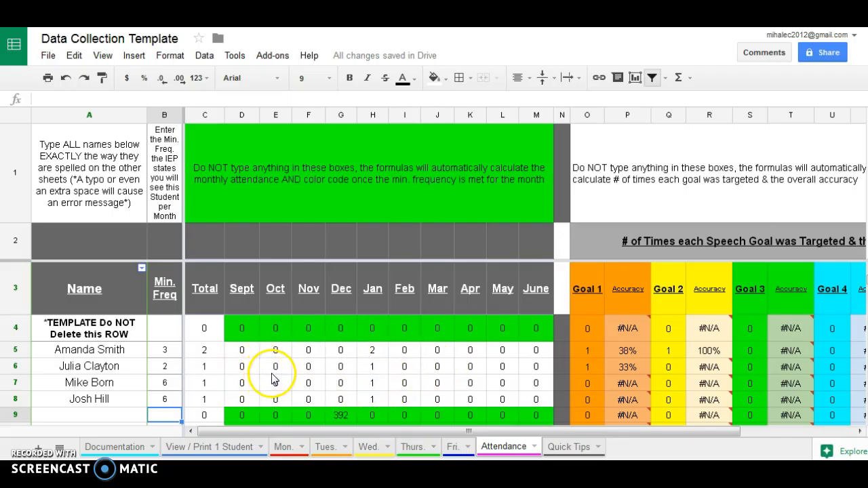
Review the Goal 3 and Goal 4 count formulas in S5:V5, then return to Documentation.
drag(246, 434, 322, 438)
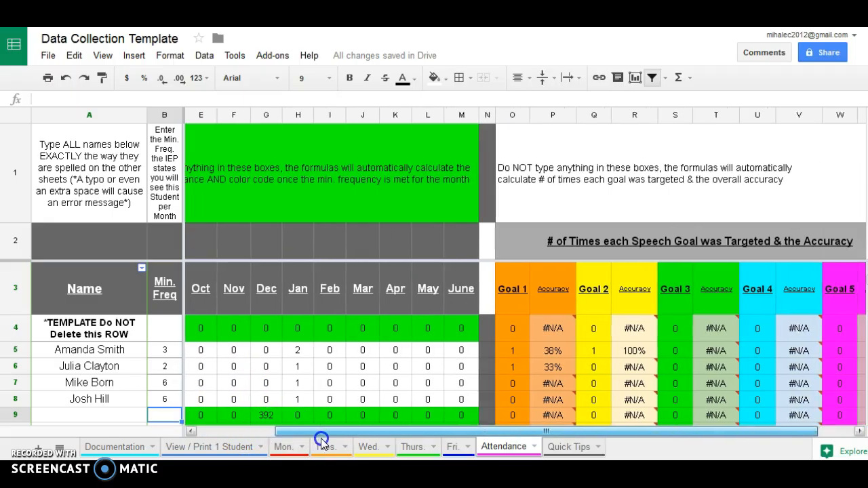
click(15, 351)
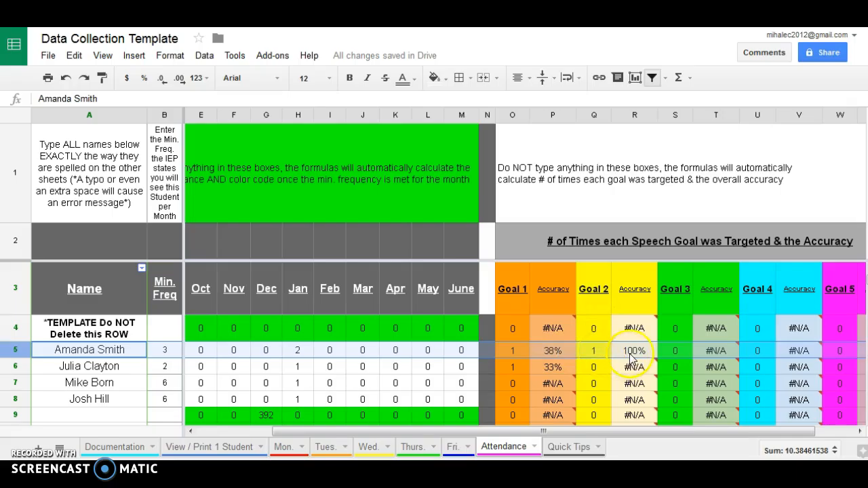
click(684, 356)
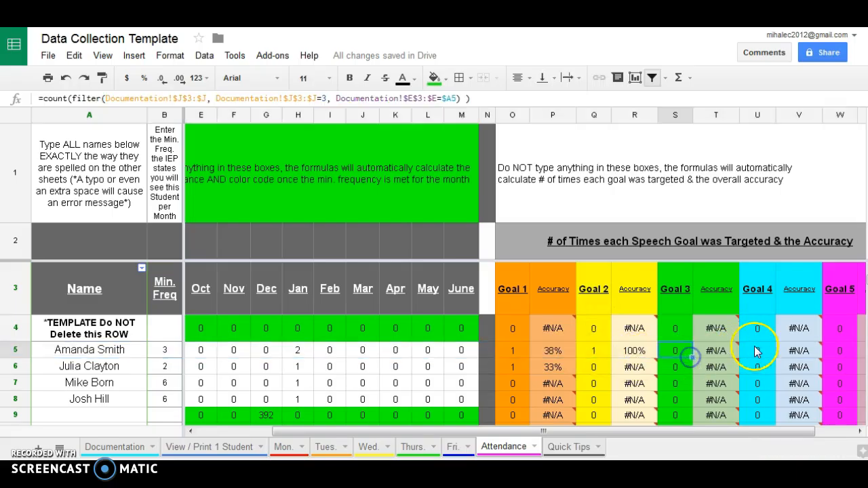
drag(802, 353, 684, 357)
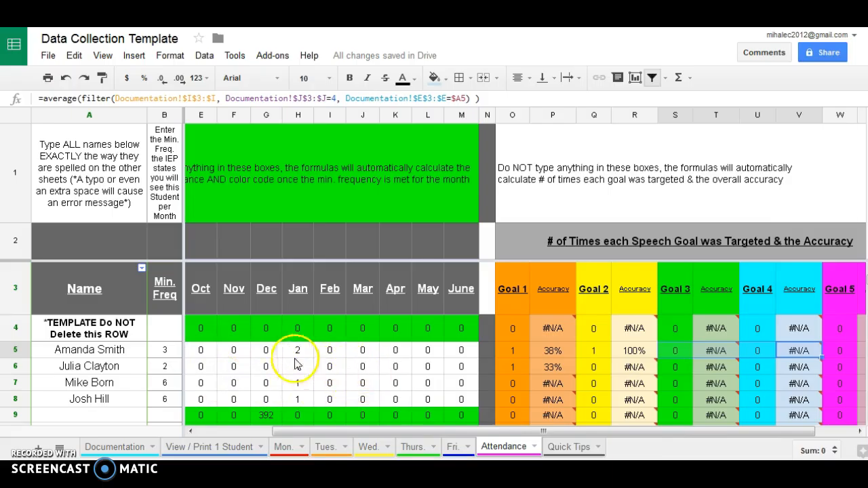
drag(379, 429, 288, 434)
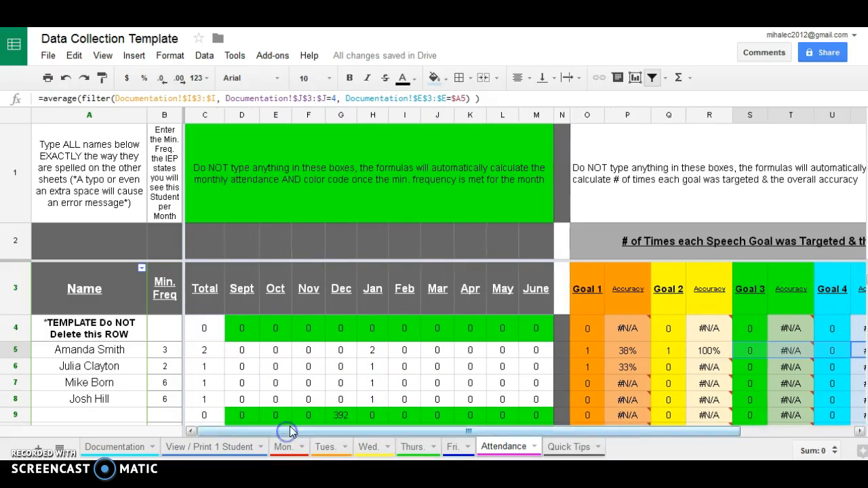
click(154, 444)
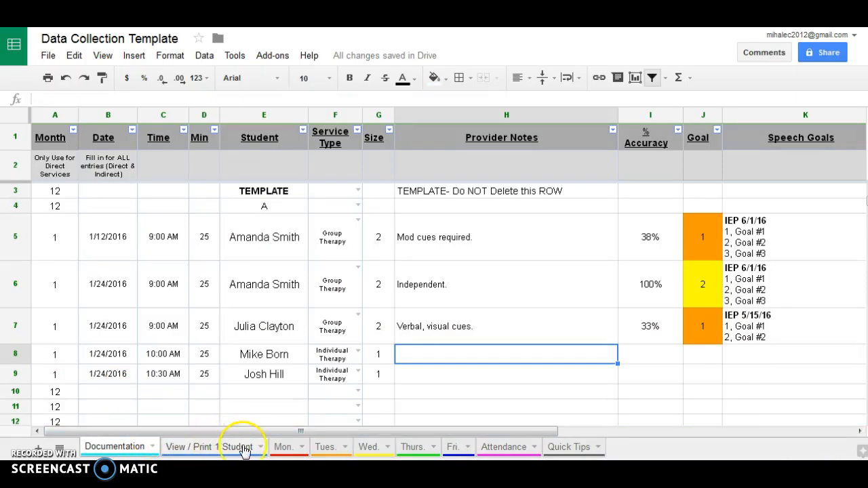
Copy the first student's session in row 4 of the Mon. sheet.
click(277, 447)
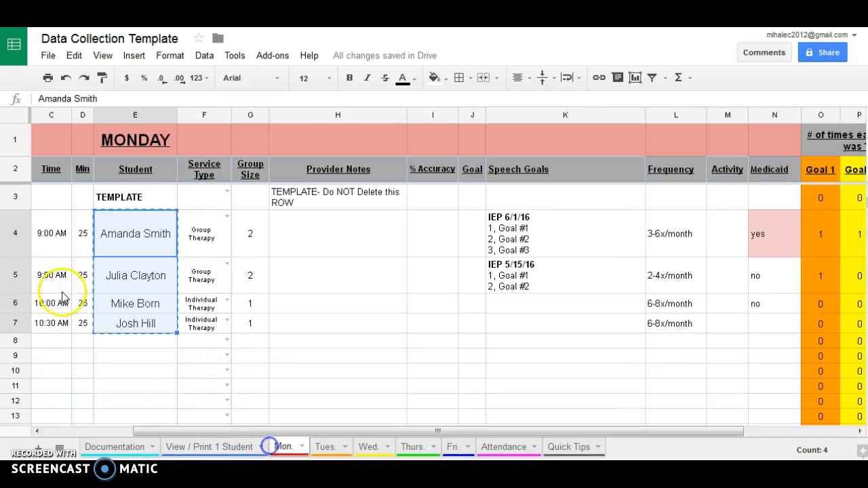
right_click(15, 234)
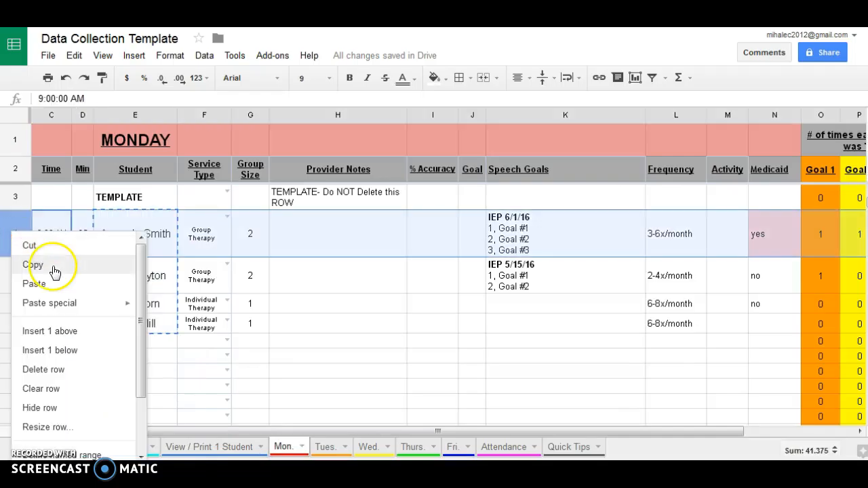
click(14, 228)
key(ctrl+c)
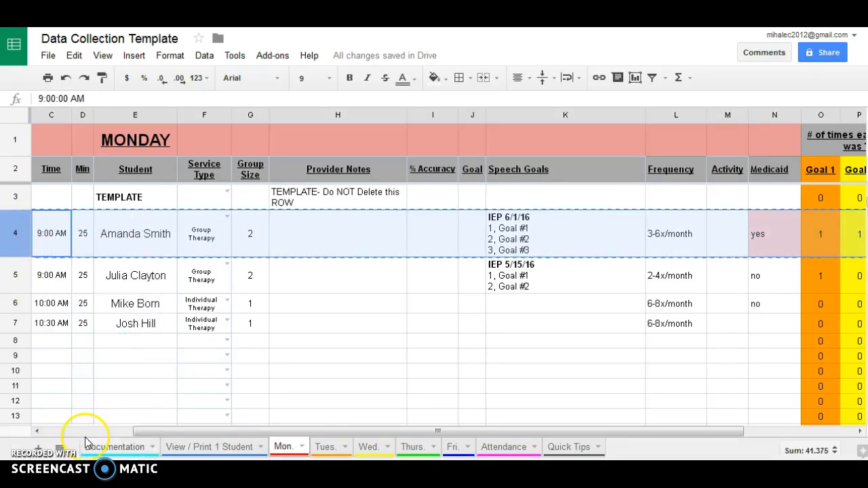
Paste the session into Documentation row 10 and date it 1/30 in B10.
click(109, 445)
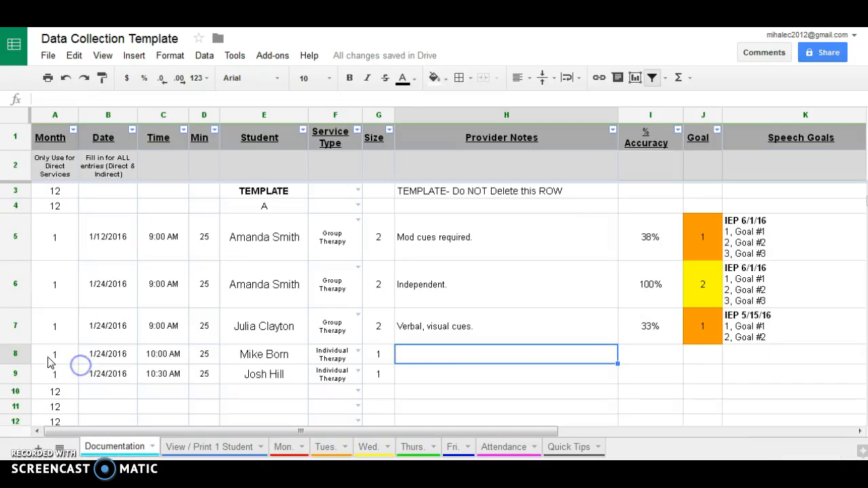
click(15, 391)
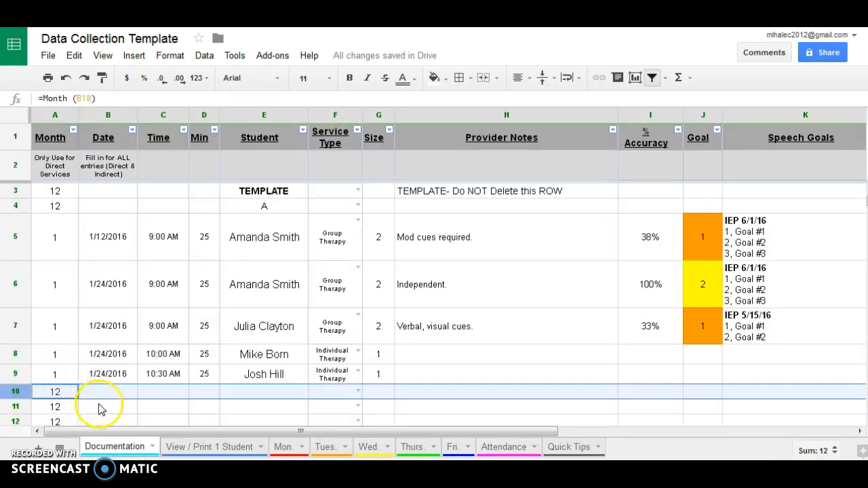
key(ctrl+v)
scroll(116, 349, down, 1)
click(116, 344)
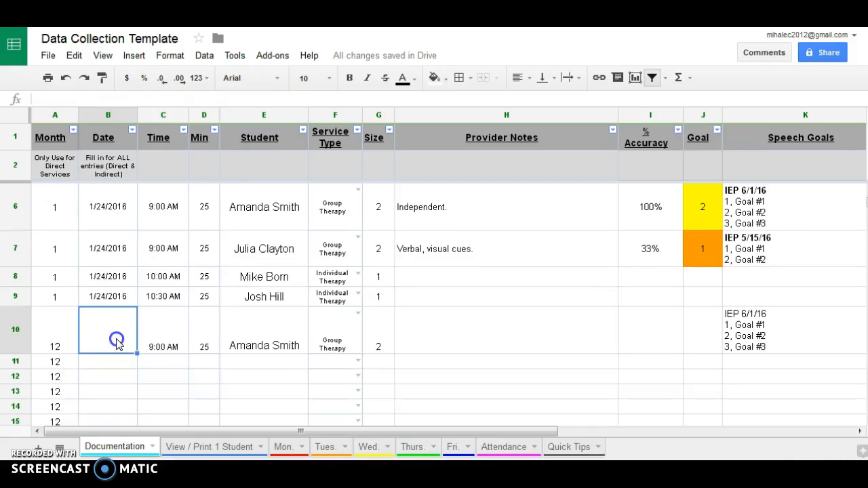
text(1/30)
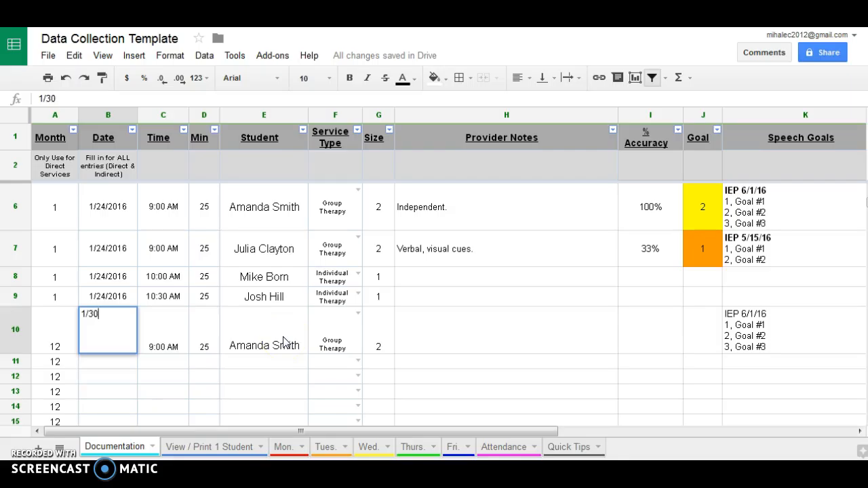
key(Return)
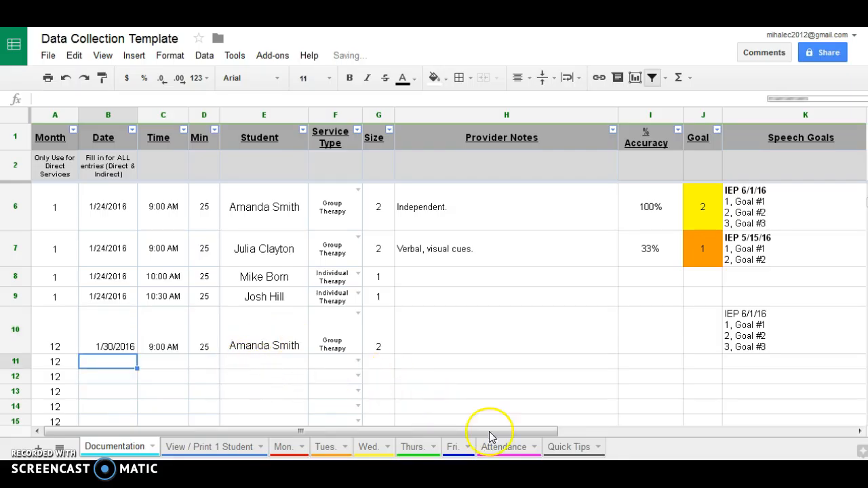
On Attendance, check the first student's January count in H5, now 3.
click(503, 448)
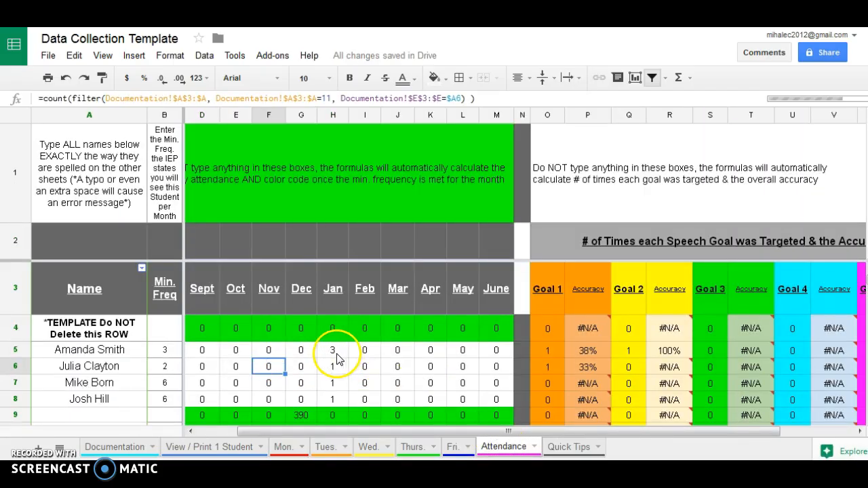
click(332, 115)
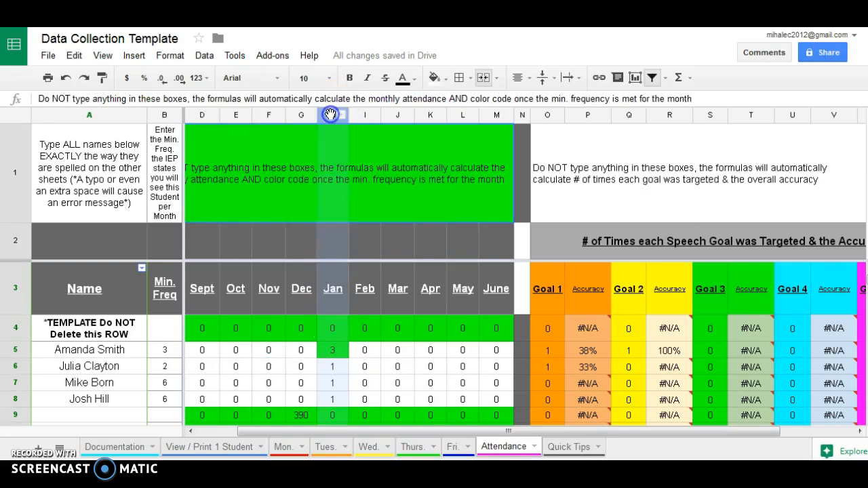
click(337, 351)
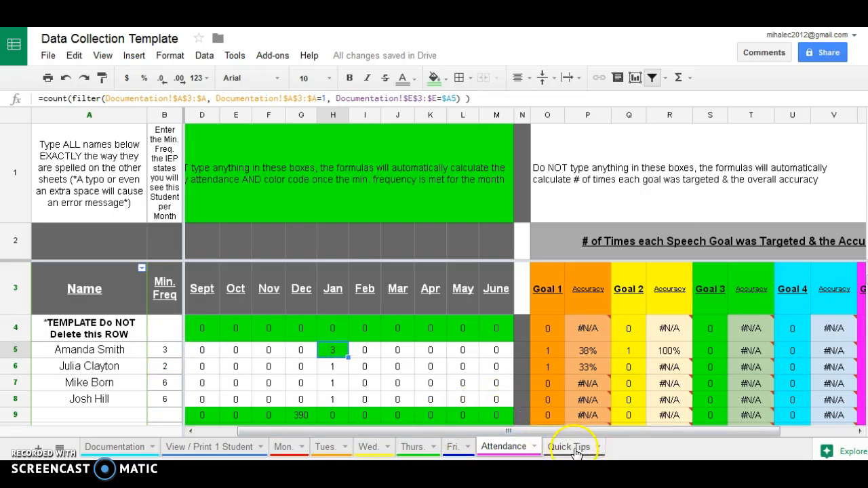
Switch to the Quick Tips sheet.
click(577, 449)
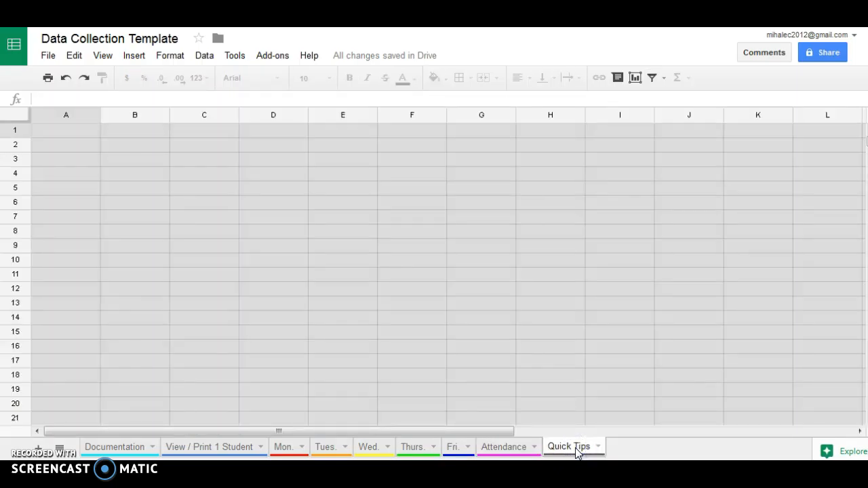